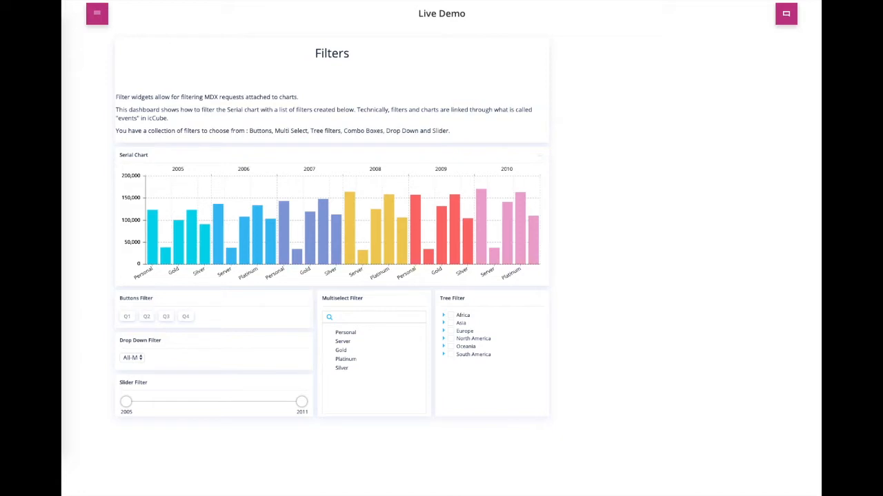
Step: Filter the serial chart to Server in the multiselect filter and lower the upper end of the year slider
left_click(342, 341)
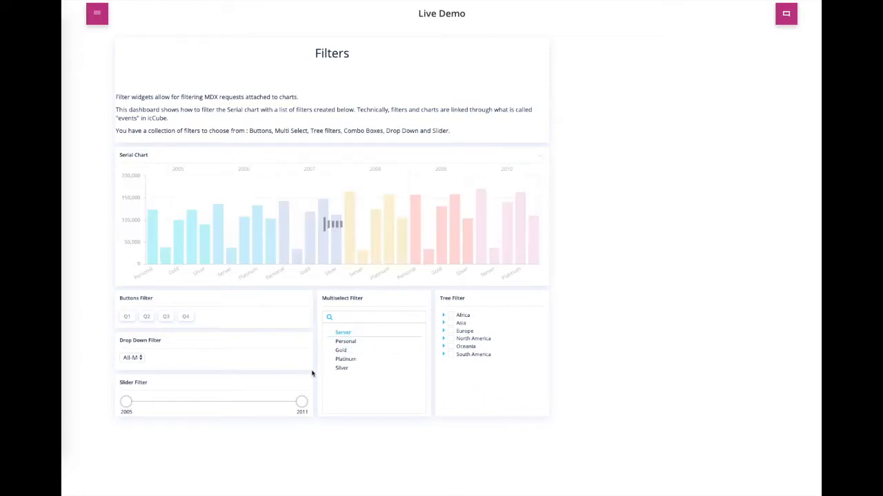
left_click_drag(301, 402, 244, 403)
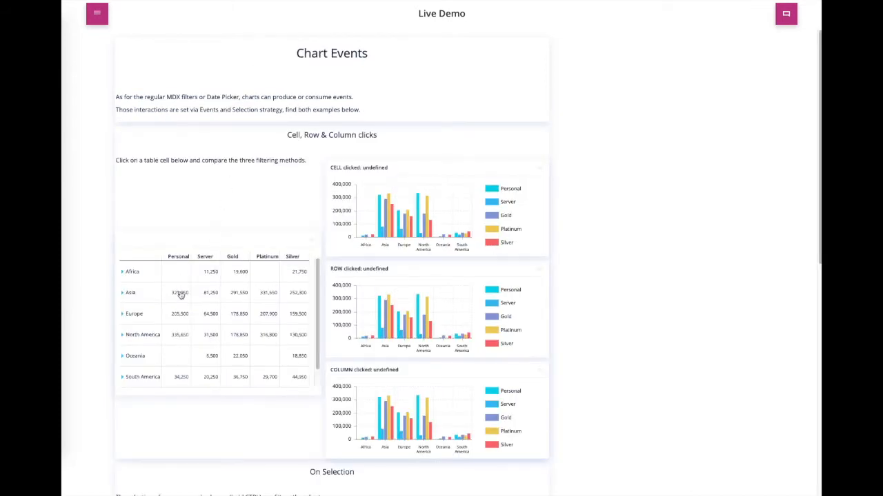
Step: Filter the three event charts by the Personal/Asia table cell, the Europe row and the Platinum column
left_click(181, 295)
left_click(135, 312)
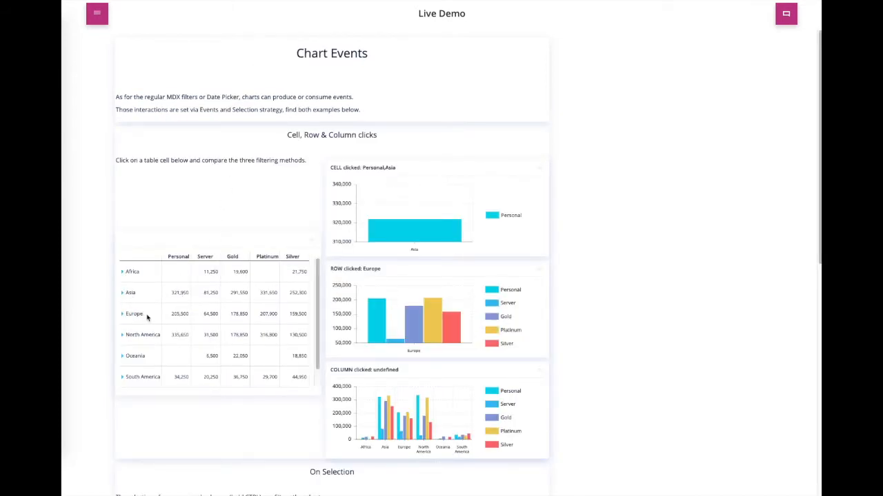
left_click(263, 256)
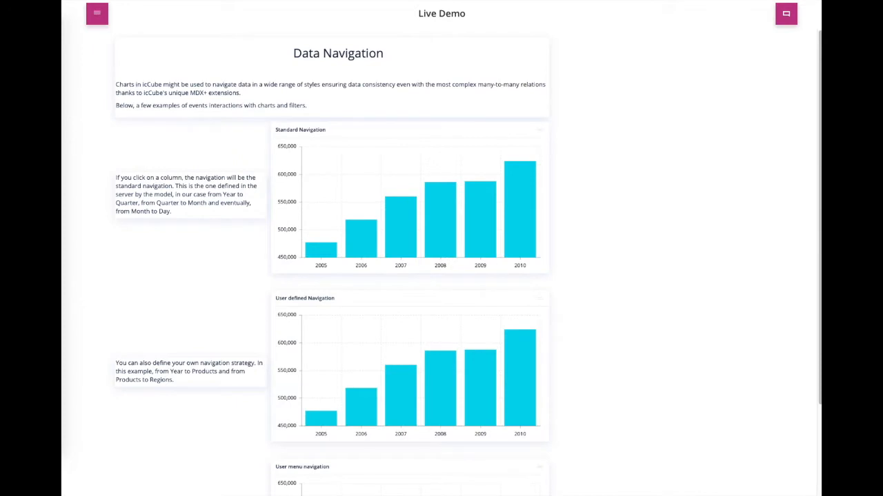
Step: Drill down the Standard Navigation chart through 2007, Q2 2007 and May 2007
mouse_move(401, 223)
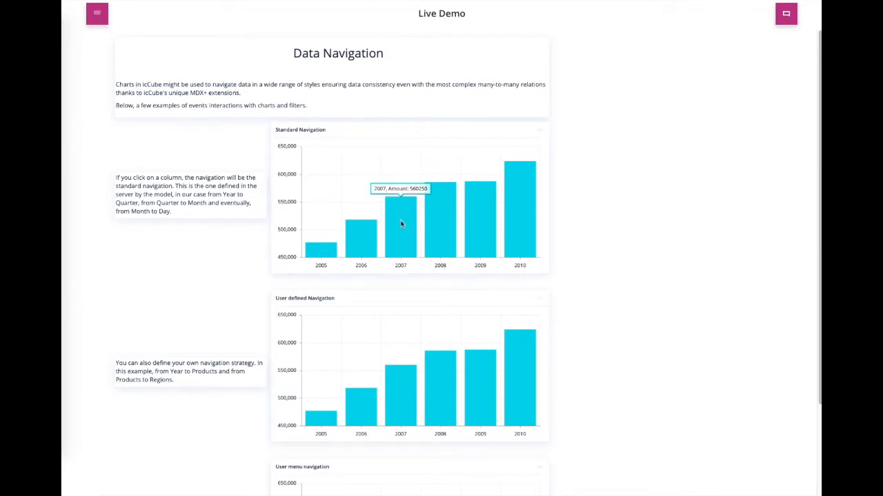
left_click(400, 223)
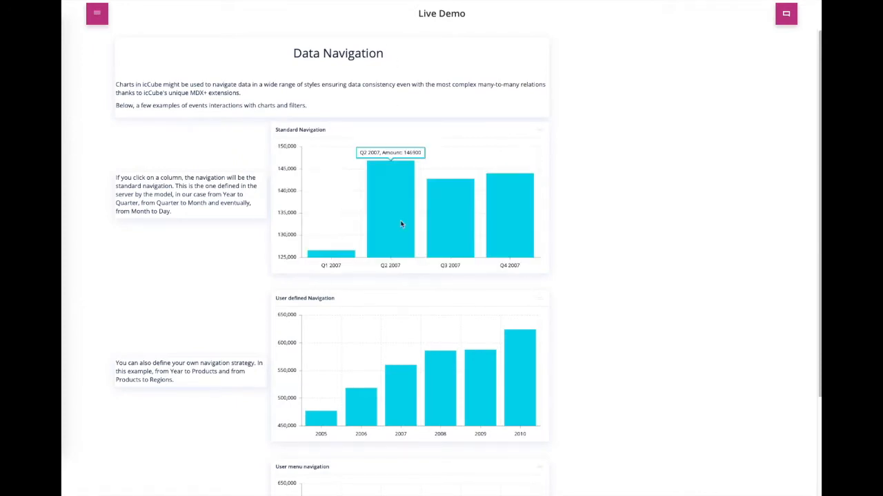
left_click(400, 223)
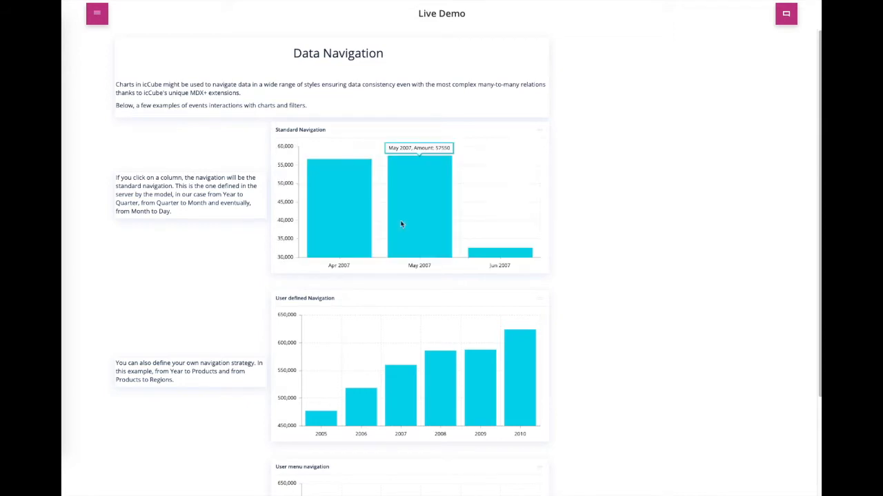
left_click(419, 226)
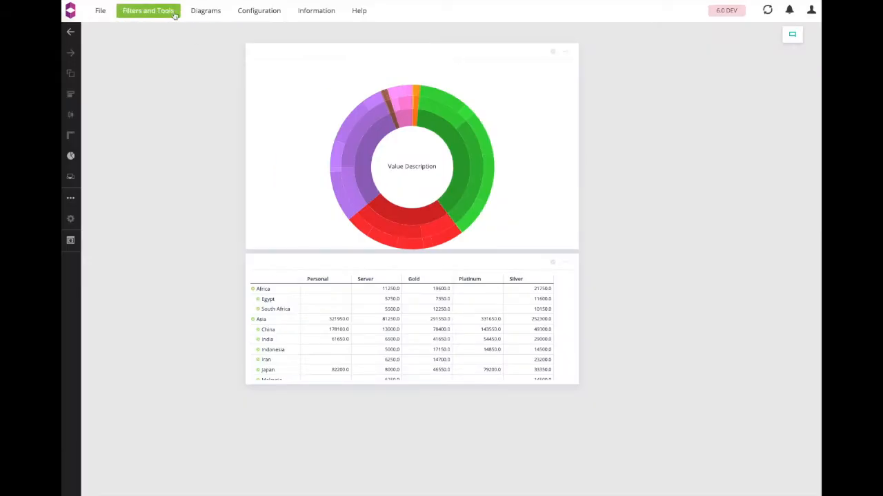
Step: Add a tall filter widget beside the sunburst chart and table, using the Time : Calendar hierarchy as its members
left_click(158, 10)
left_click_drag(161, 29, 168, 45)
left_click_drag(177, 105, 193, 384)
left_click(195, 229)
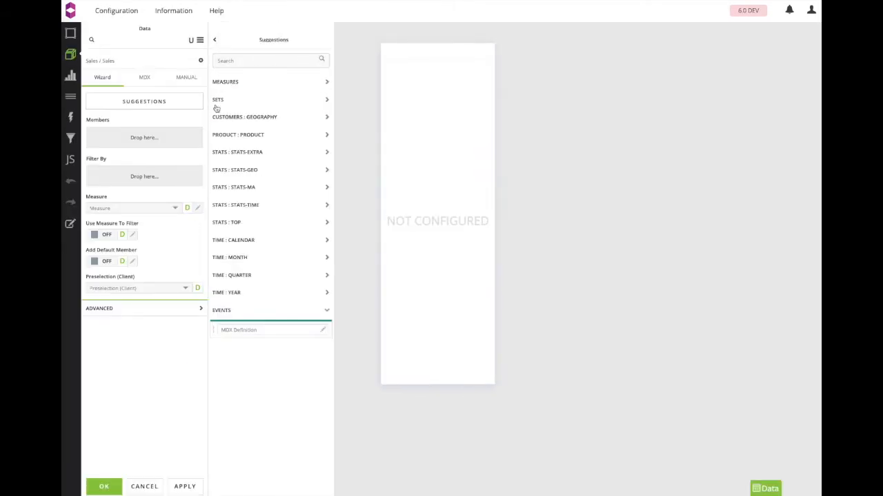
left_click(233, 241)
left_click_drag(231, 258, 130, 140)
Step: Change the filter widget's render type to Tree and apply it
left_click(71, 76)
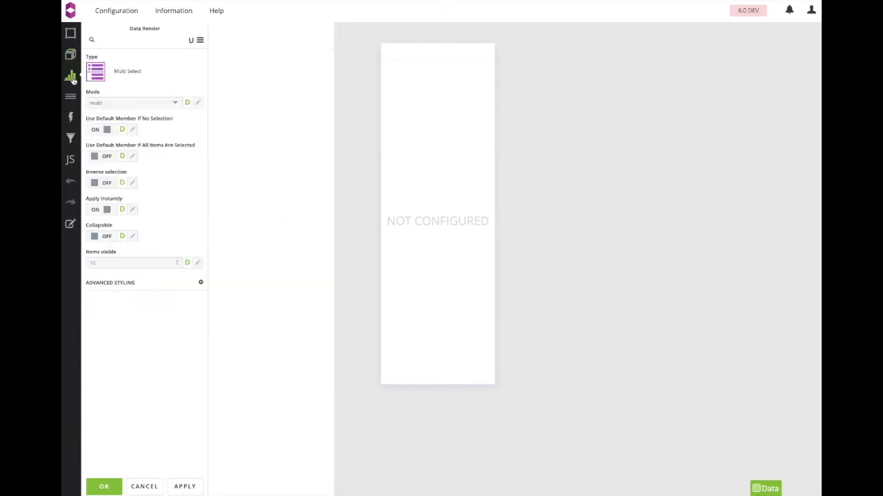
left_click(95, 71)
left_click(222, 178)
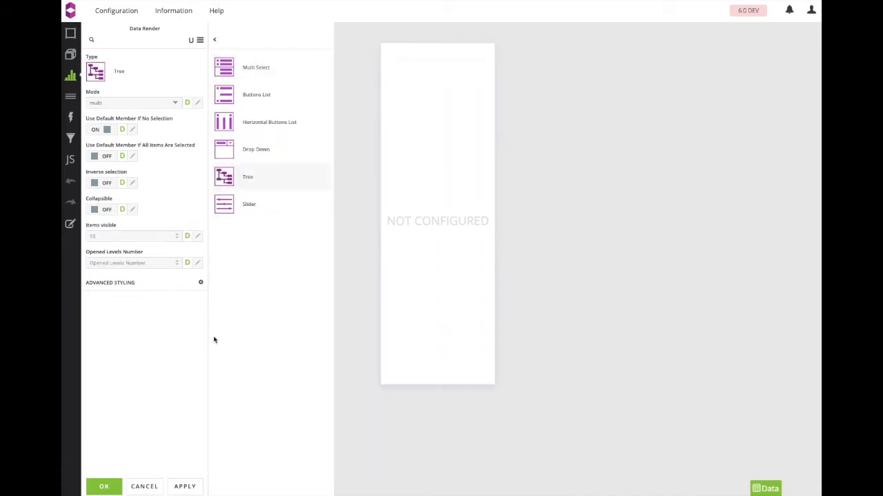
left_click(191, 486)
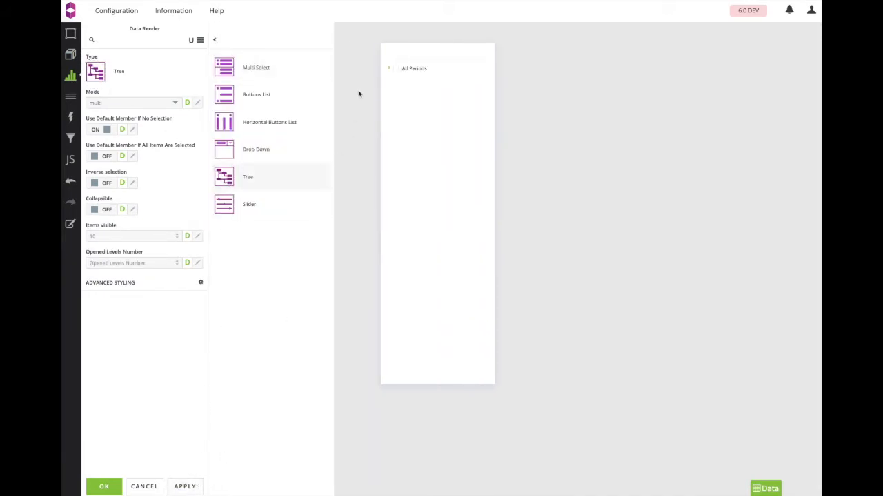
Step: Expand All Periods, 2007 and Q2 2007 in the tree filter preview to examine the hierarchy
left_click(390, 69)
left_click(396, 92)
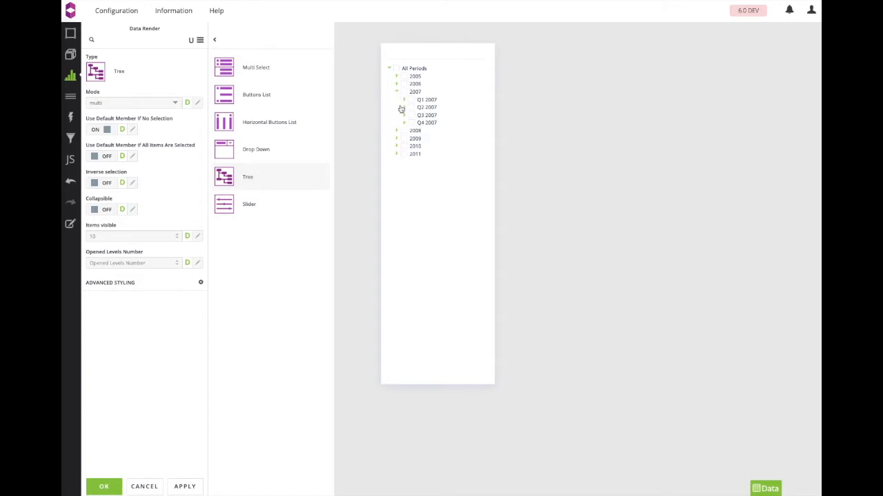
left_click(404, 107)
Step: Set the tree filter's Opened Levels Number to 3 and name its on Selection event "date"
left_click(145, 264)
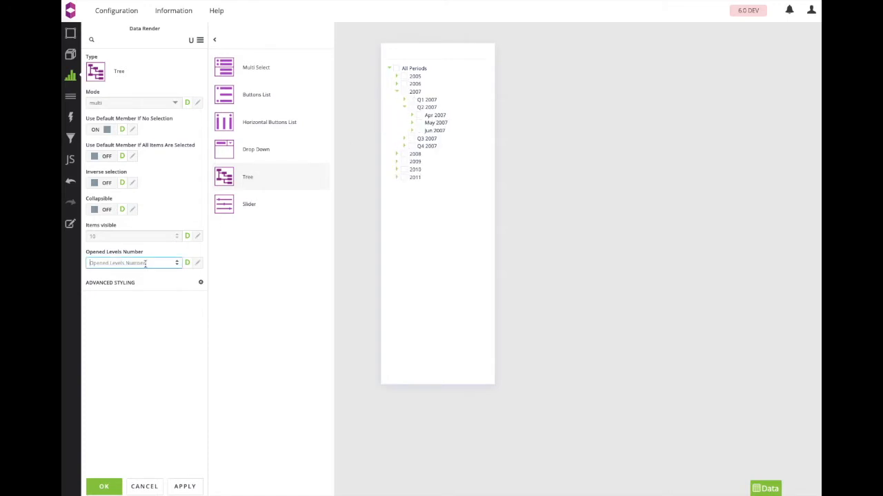
type("3")
left_click(71, 117)
left_click_drag(86, 85, 118, 85)
left_click(118, 85)
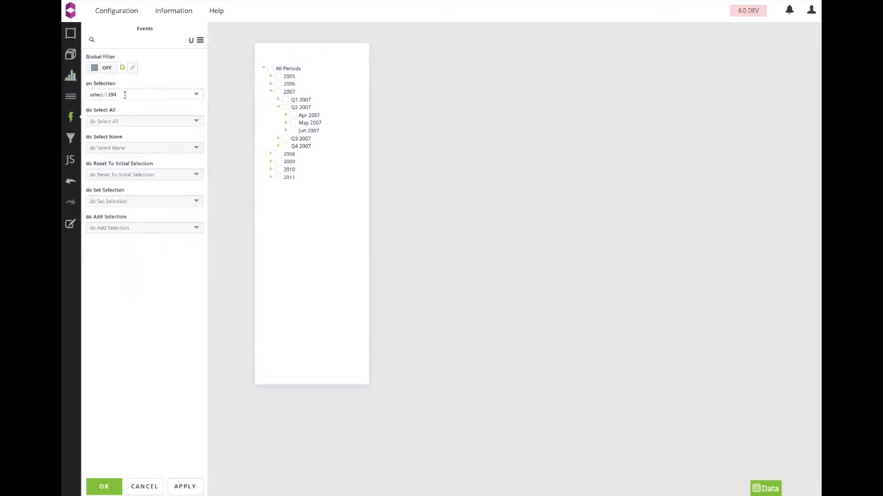
left_click(125, 95)
type("date")
Step: Try toggling Q2 2007, Jun 2007 and 2009 in the tree preview and save the filter widget
left_click(285, 107)
left_click(293, 131)
left_click(278, 161)
left_click(118, 489)
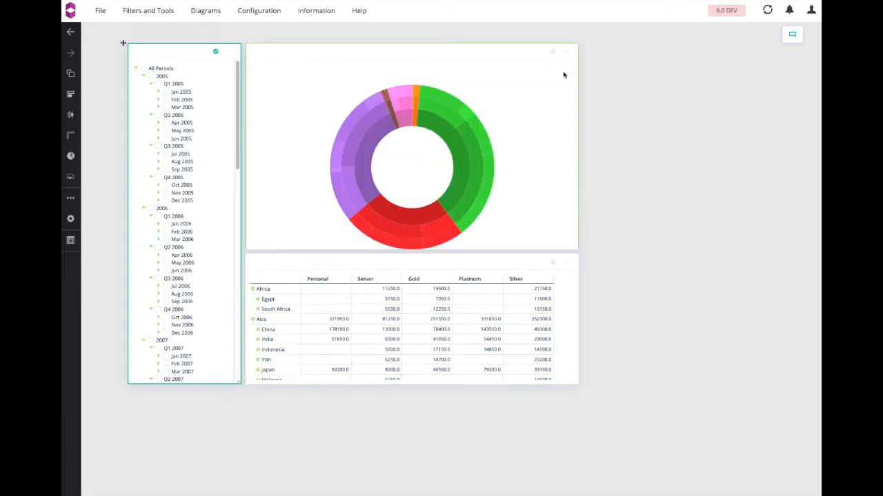
Step: Add the @{date} event as a filter on the sunburst chart's data and save the chart
left_click(567, 53)
left_click(588, 59)
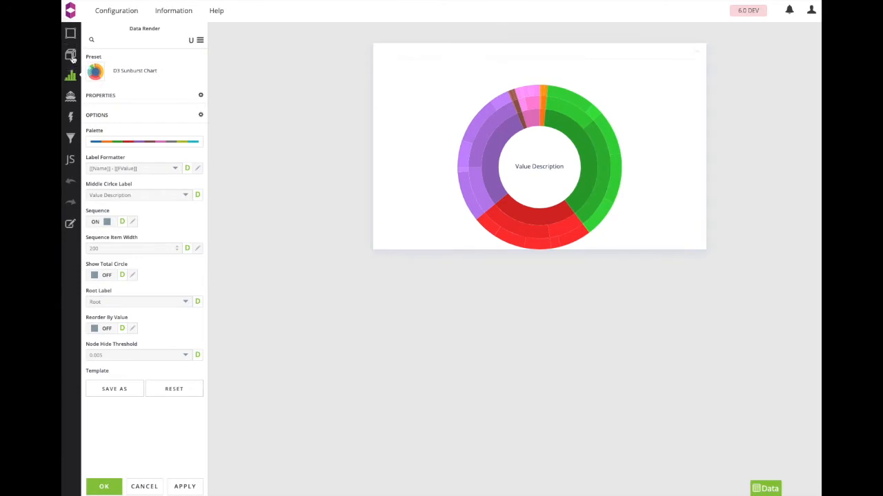
left_click(71, 57)
left_click(122, 306)
left_click_drag(233, 335, 138, 352)
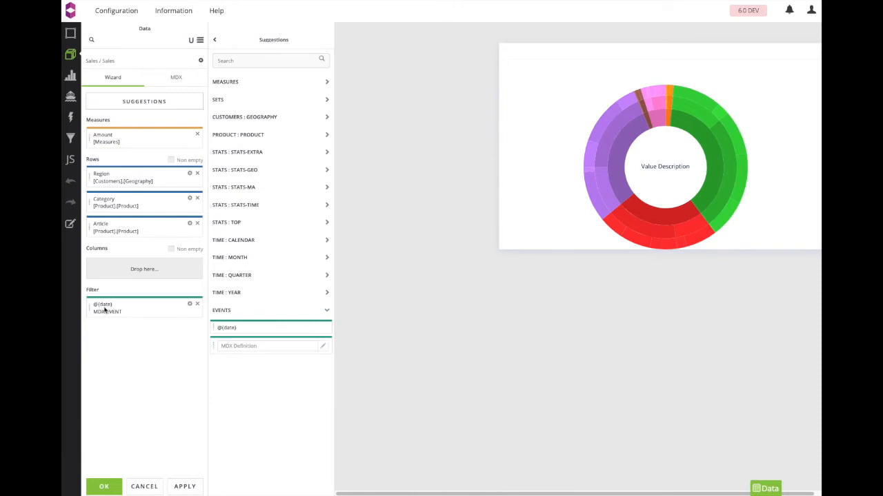
left_click(103, 486)
Step: Filter the sunburst chart by selecting Apr 2006 and Oct 2005 in the period tree
left_click(166, 255)
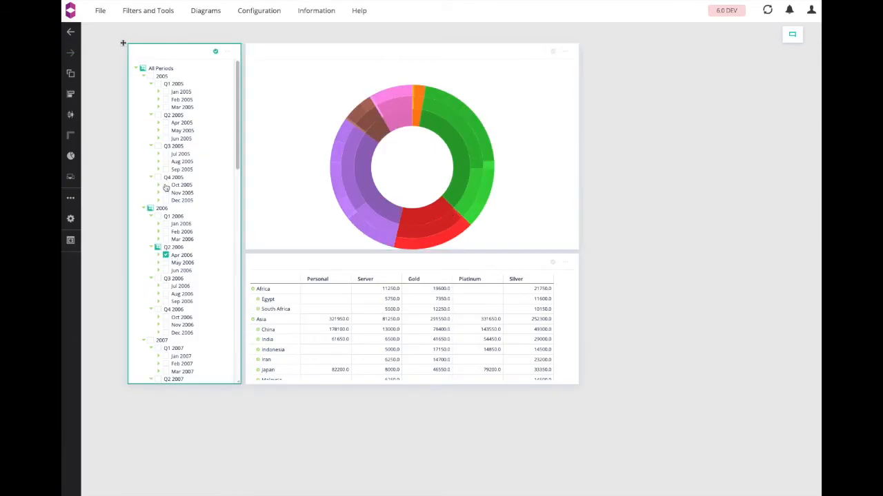
left_click(165, 186)
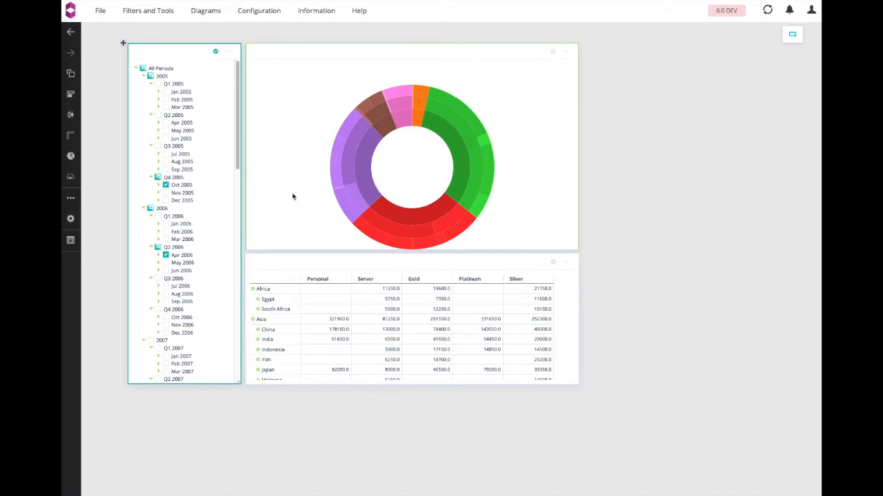
Step: Add the tree filter to all widgets and select Jul 2005, Jan 2006 and Q4 2006 in it
left_click(228, 52)
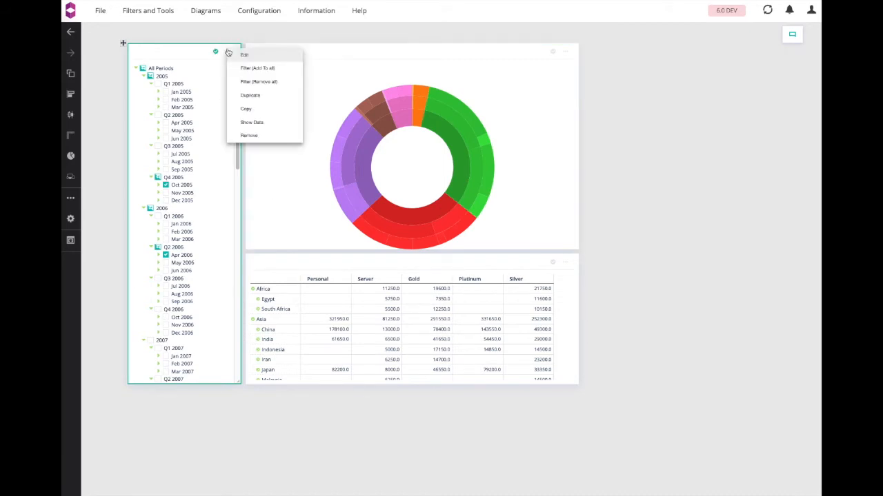
left_click(263, 69)
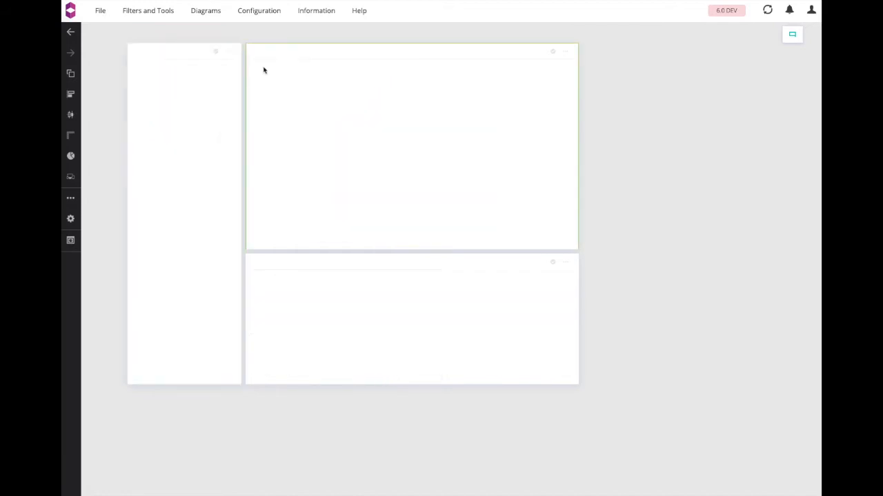
left_click(165, 154)
left_click(165, 224)
left_click(158, 309)
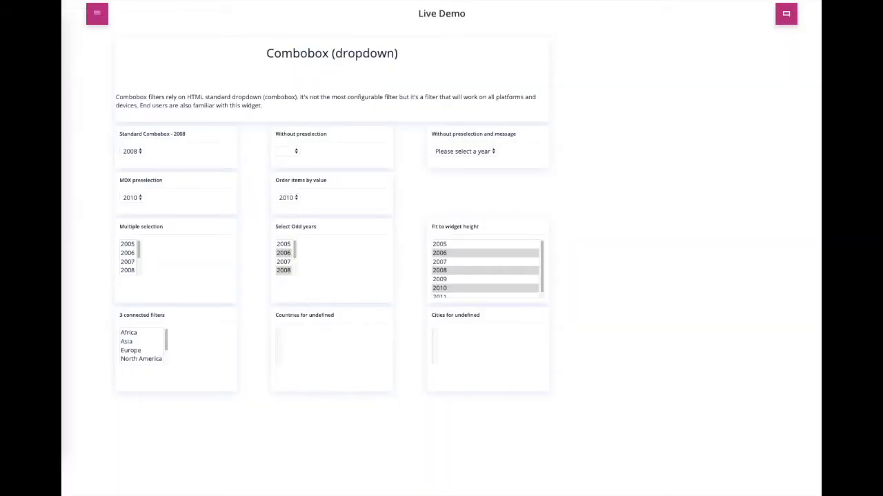
Step: In the Combobox demo's connected filters, select Asia as the region and India as the country
left_click(133, 341)
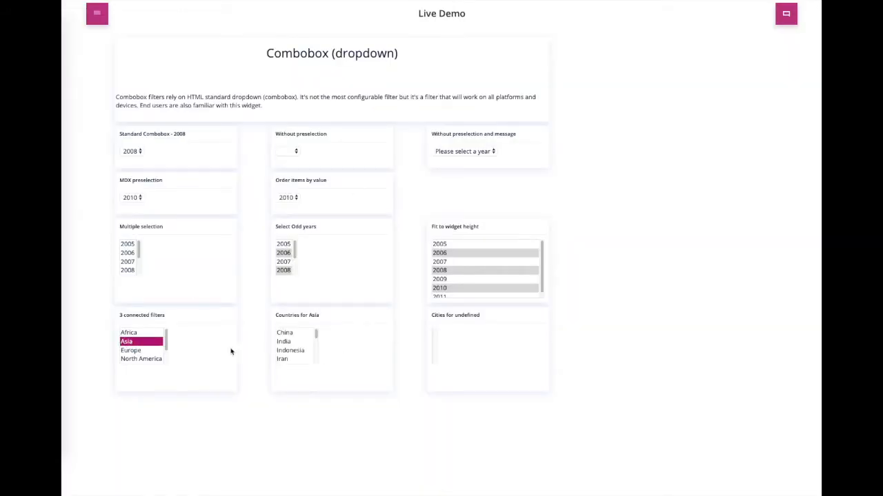
left_click(288, 341)
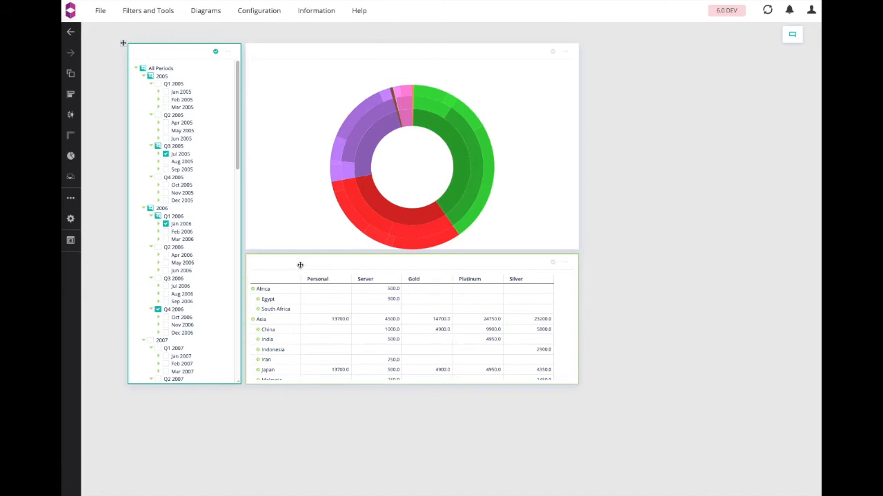
Step: Turn off Use Default Member If No Selection for the tree filter and save the widget
left_click(229, 57)
left_click(241, 59)
left_click(71, 77)
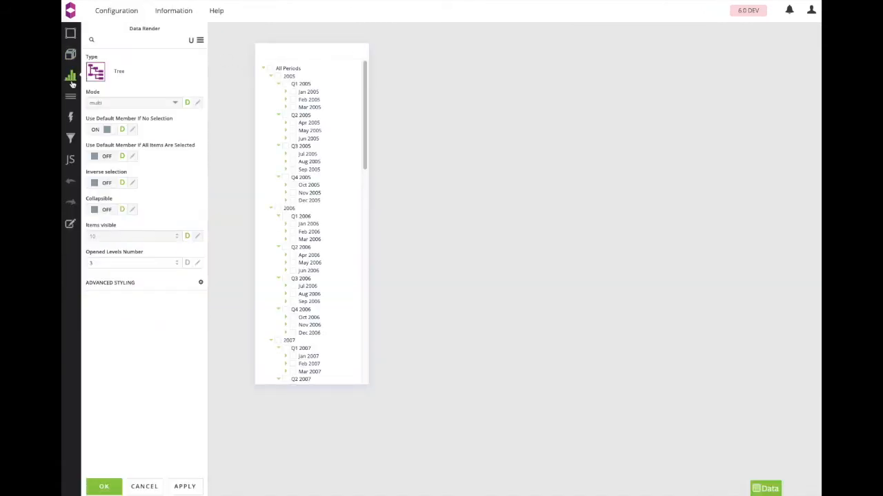
left_click(104, 129)
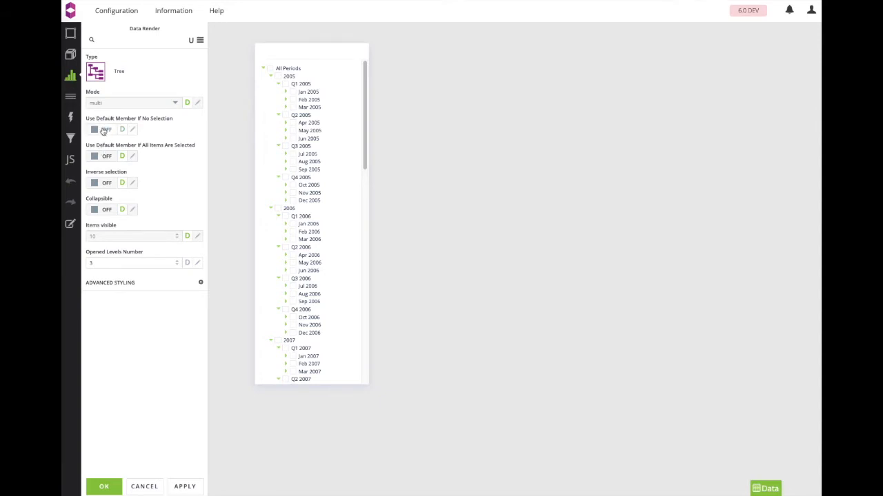
left_click(104, 487)
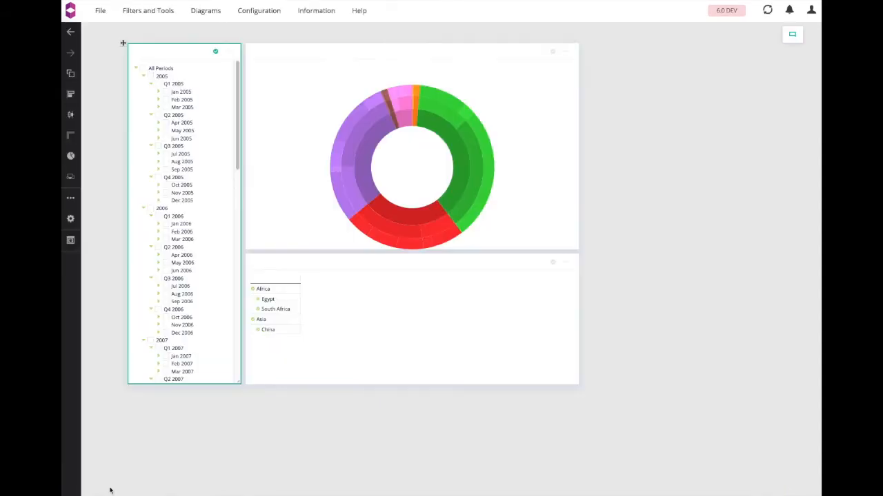
Step: Make the @{date} filter mandatory in the table widget's data settings and save the widget
left_click(567, 263)
left_click(581, 270)
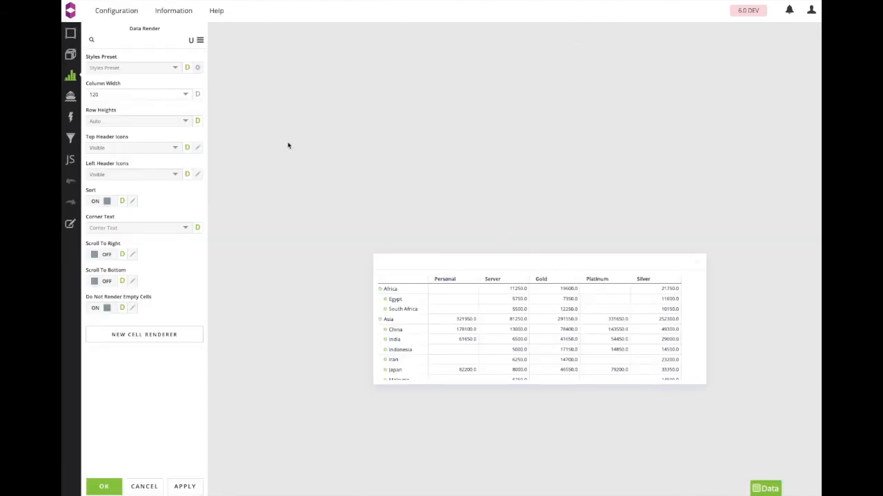
left_click(69, 60)
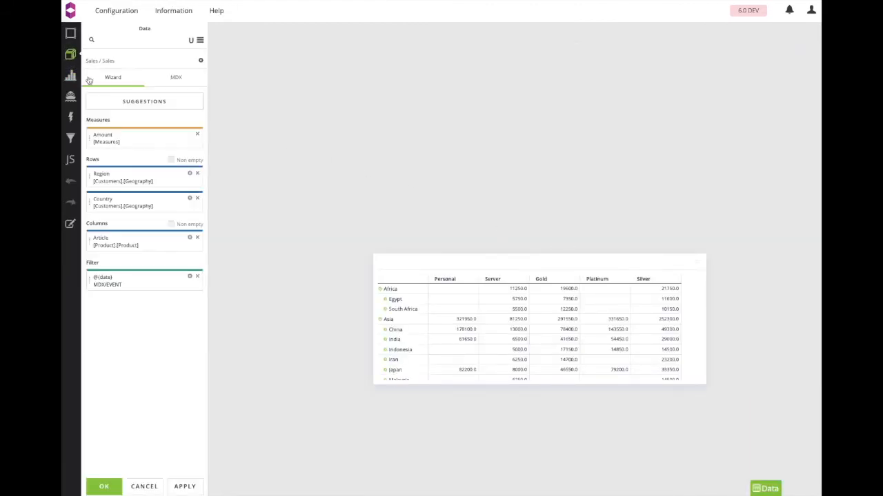
left_click(190, 277)
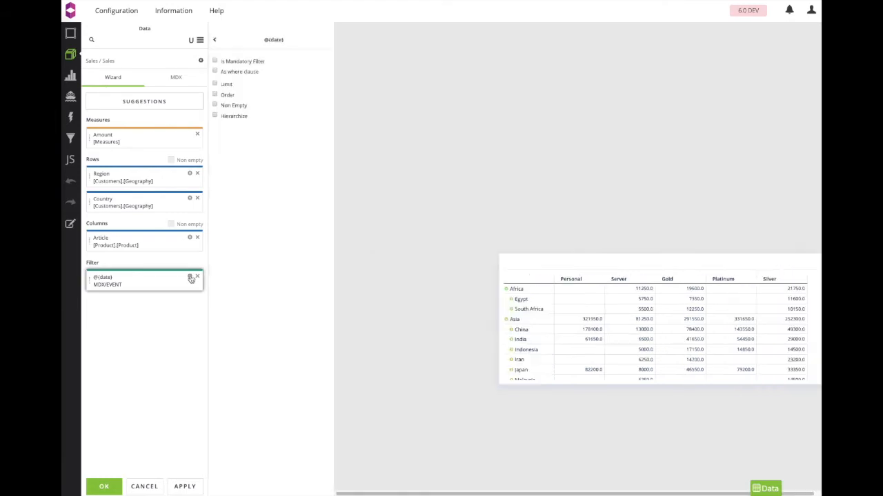
left_click(215, 61)
left_click(113, 487)
Step: Refresh the dashboard and select Dec 2005 and Apr 2006 in the period tree
left_click(770, 10)
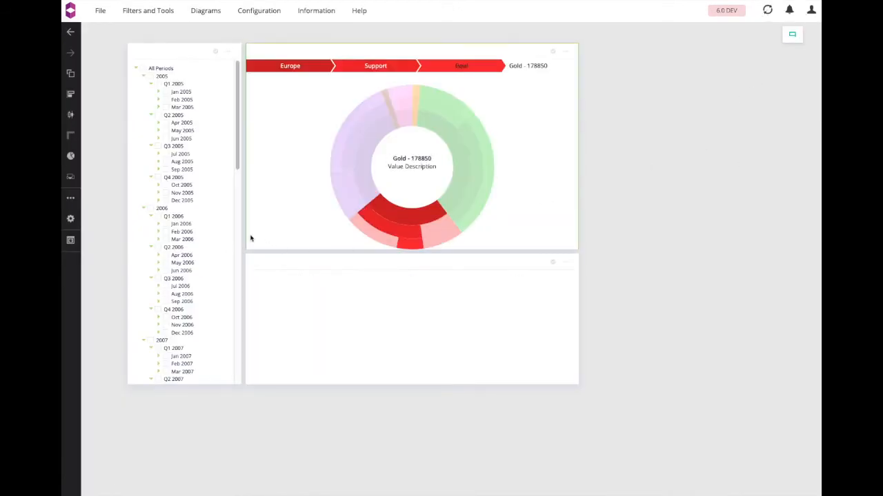
left_click(166, 200)
left_click(166, 255)
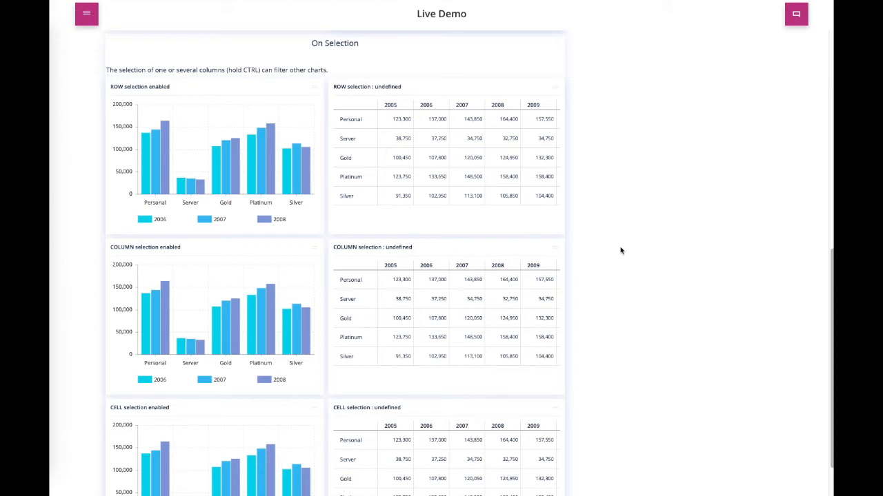
Step: In the On Selection demo, select Platinum in the row selection chart and a Gold 2006 bar in the column selection chart
left_click(271, 183)
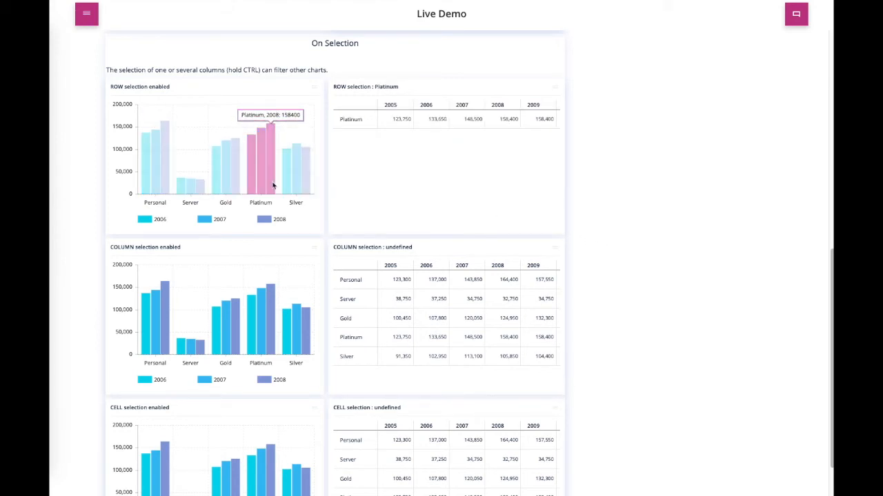
left_click(214, 317)
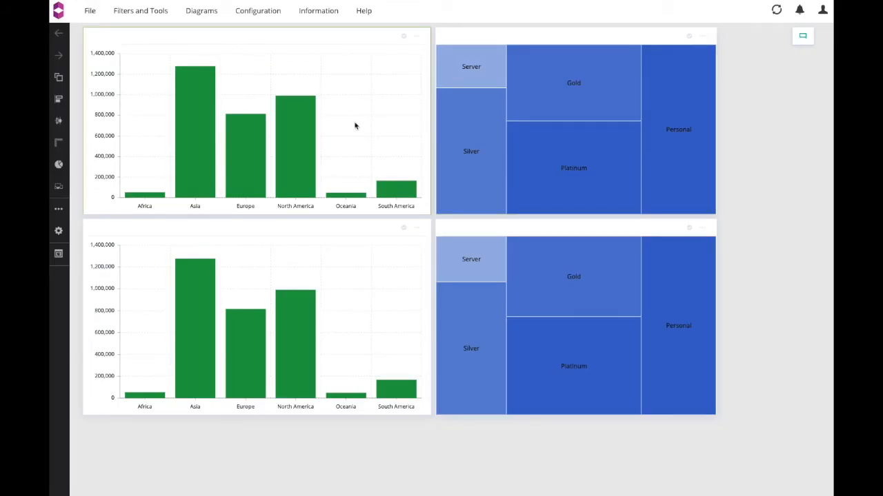
Step: Select North America in the upper column chart, and North America, South America and Europe in the lower column chart
left_click(295, 155)
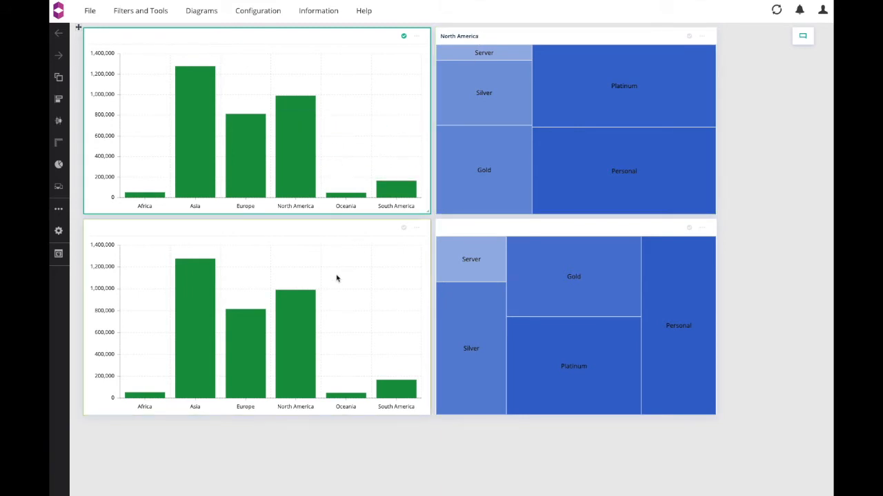
left_click(306, 308)
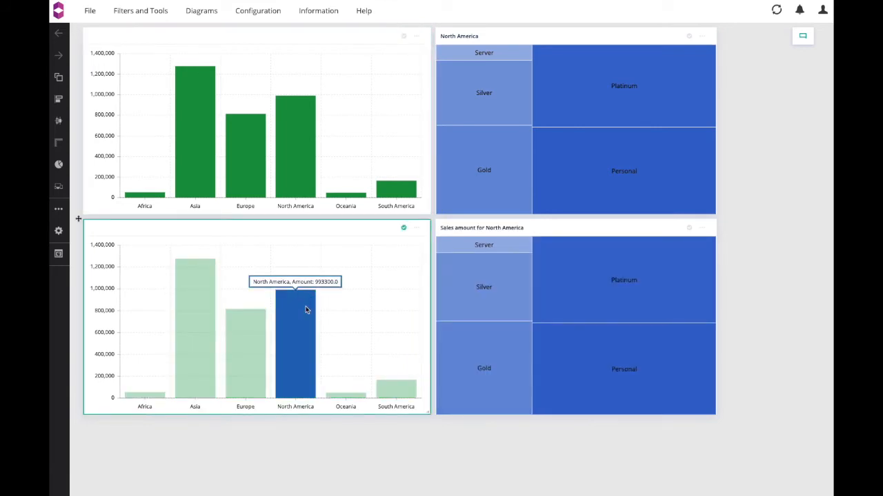
left_click(395, 389)
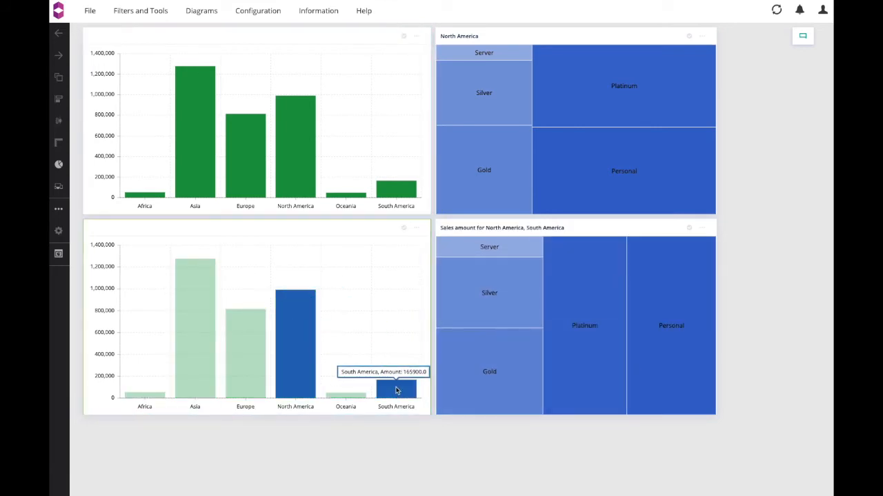
left_click(248, 357)
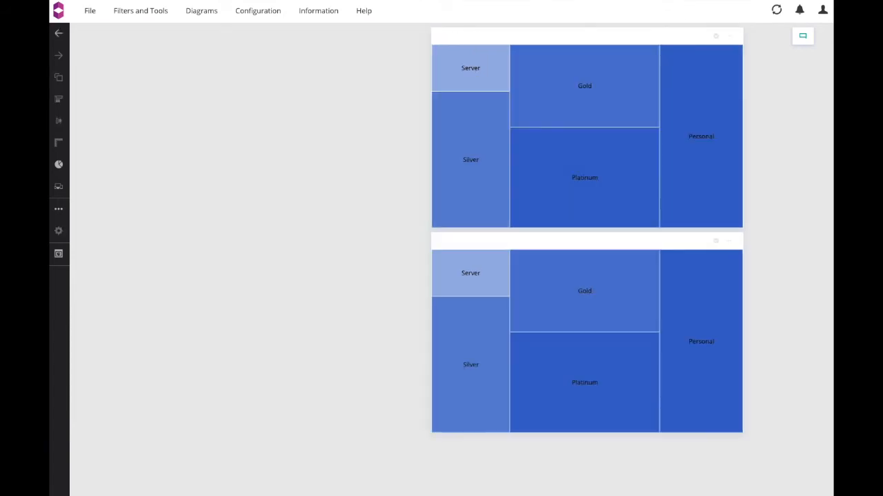
Step: Add a serial column chart widget beside the upper treemap, filling the space to its left
left_click(201, 11)
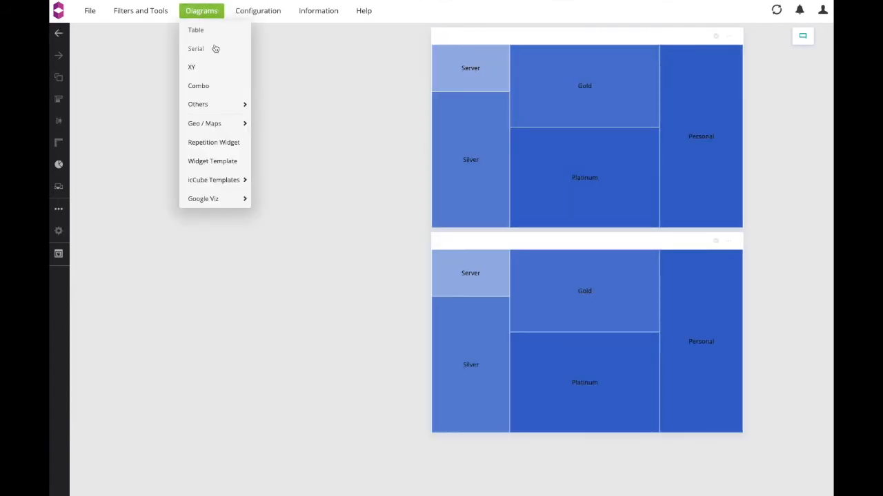
left_click(215, 47)
left_click(280, 32)
left_click_drag(247, 161, 138, 229)
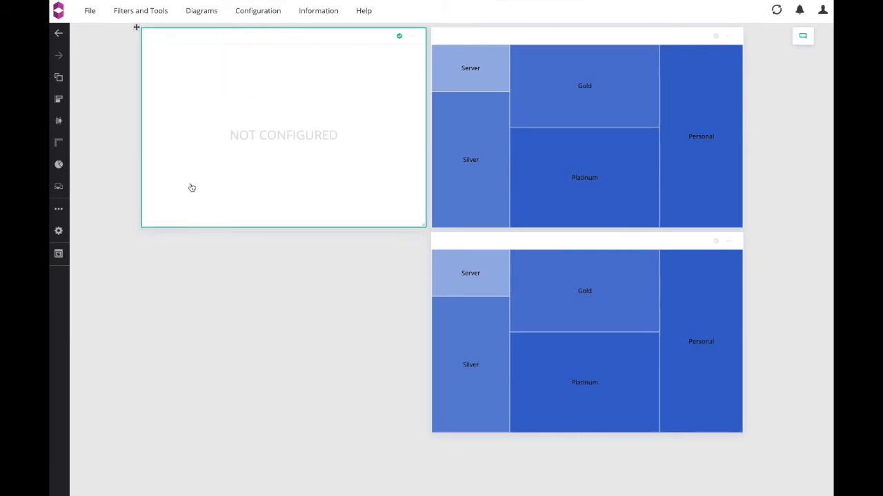
Step: Set the new chart's data to the Amount measure with Customers Geography Region on rows, and apply it
double_click(225, 138)
left_click(233, 86)
left_click_drag(224, 104, 166, 150)
left_click(238, 294)
left_click_drag(241, 349, 154, 206)
left_click(178, 485)
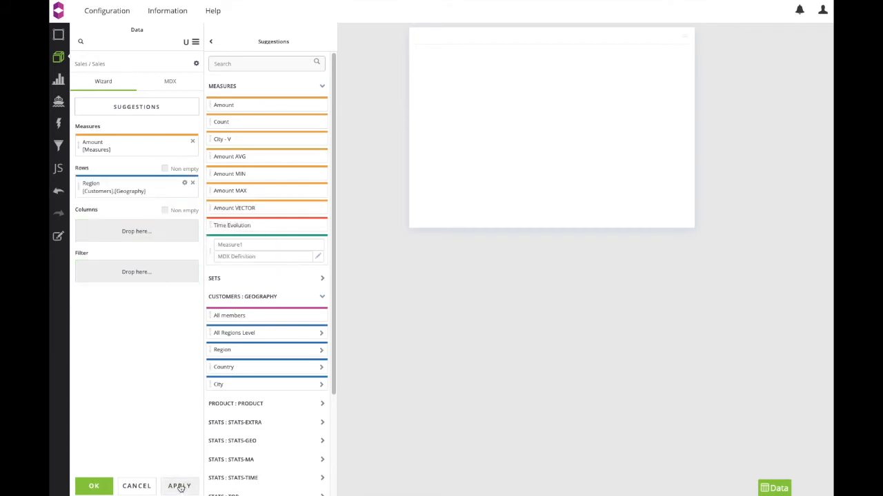
Step: Set the chart's on Row Click event to region1 and save the widget
left_click(58, 124)
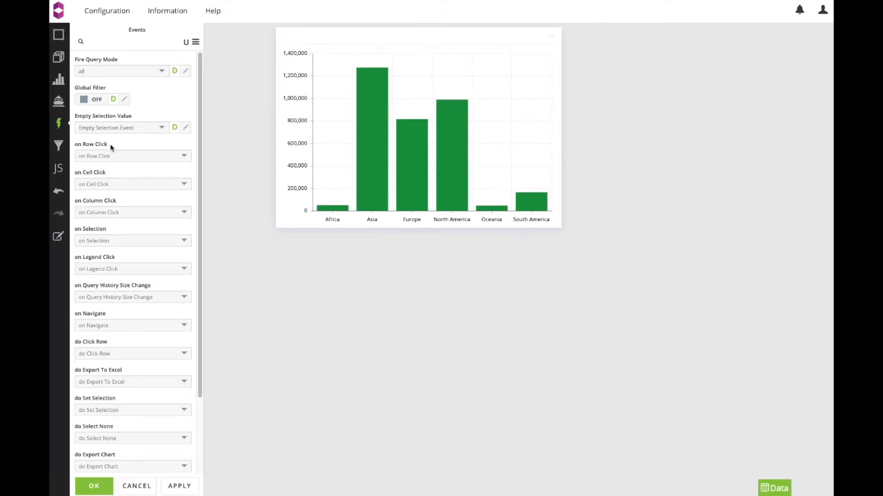
mouse_move(111, 147)
left_click(61, 59)
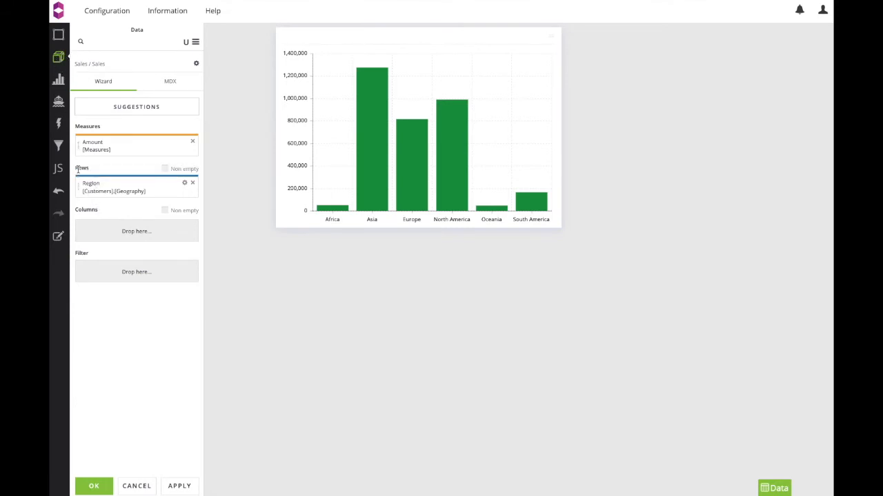
left_click(60, 127)
left_click(98, 157)
type("m")
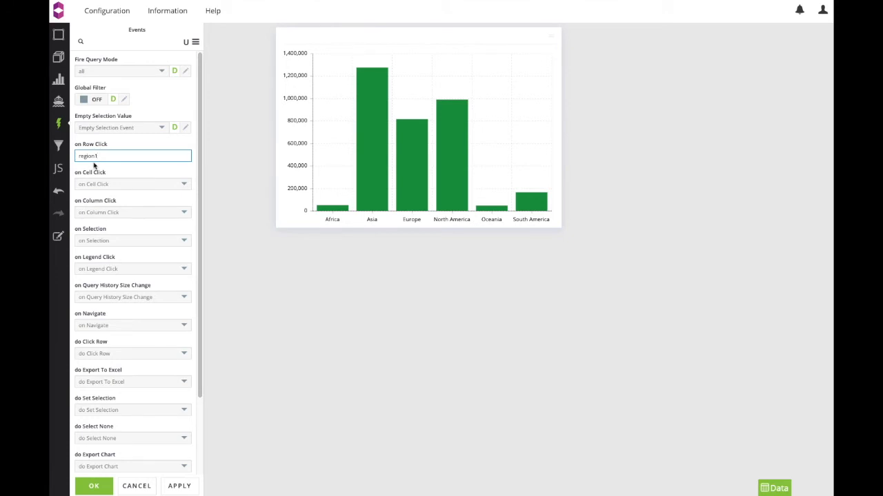
left_click(95, 485)
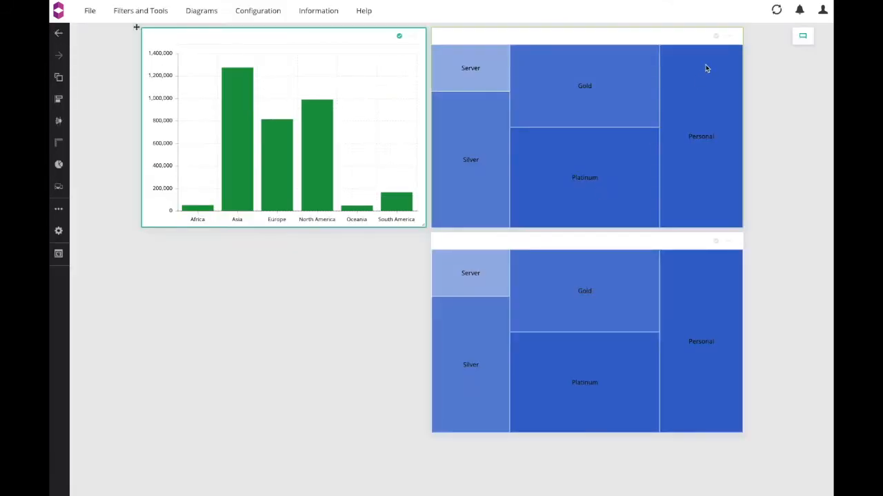
Step: Open the upper treemap's data settings and add the @{region1} event as its filter
left_click(731, 38)
left_click(749, 44)
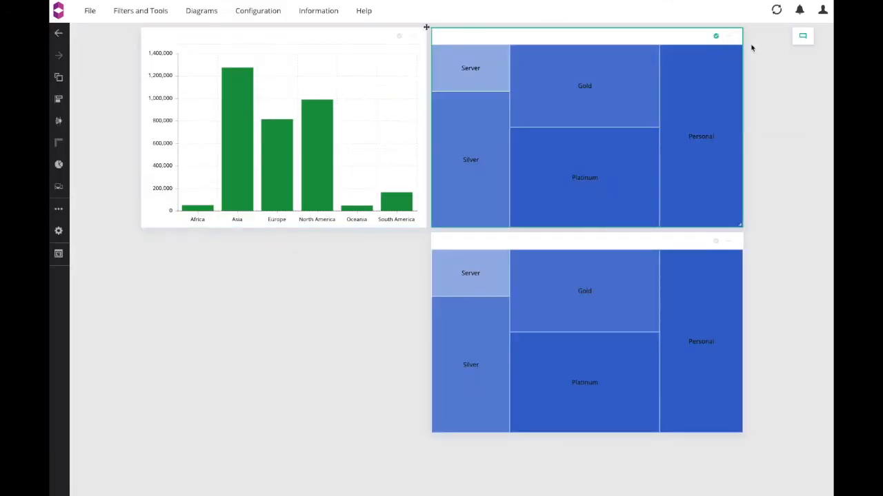
left_click(58, 58)
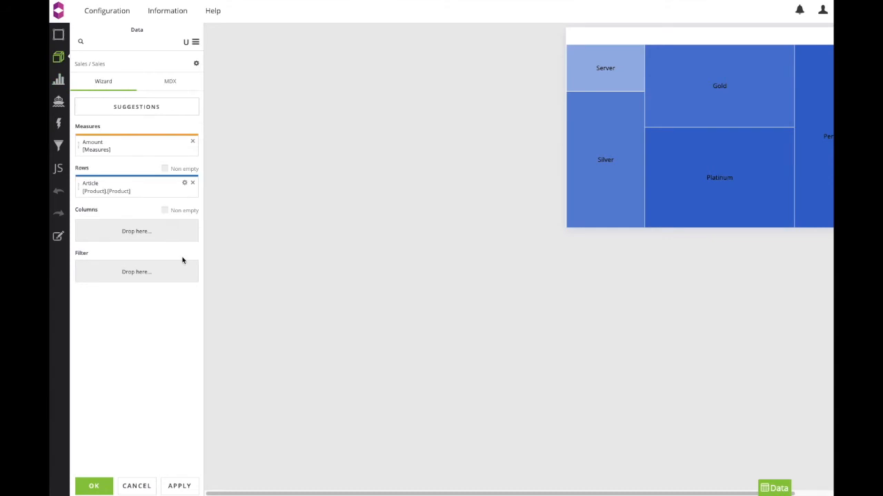
left_click(191, 278)
left_click_drag(250, 342, 169, 322)
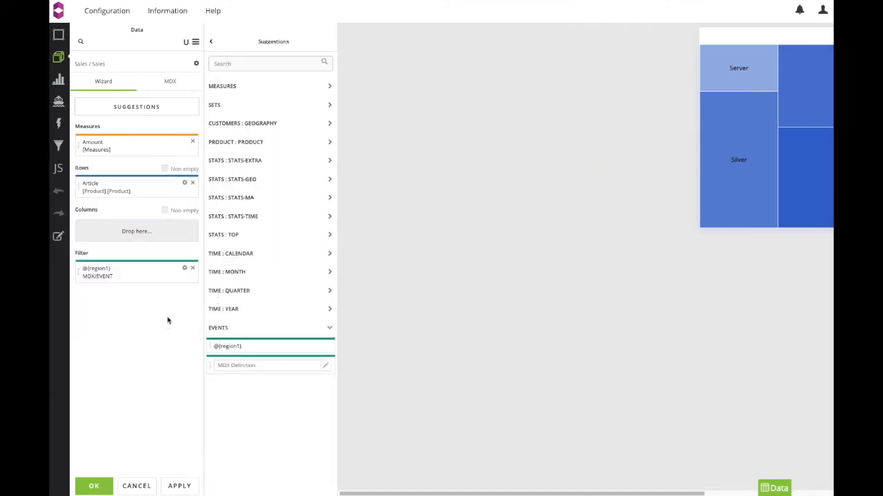
Step: Set the upper treemap's header title to @{region1} and save the widget
left_click(58, 35)
left_click(99, 72)
left_click(104, 100)
left_click(93, 486)
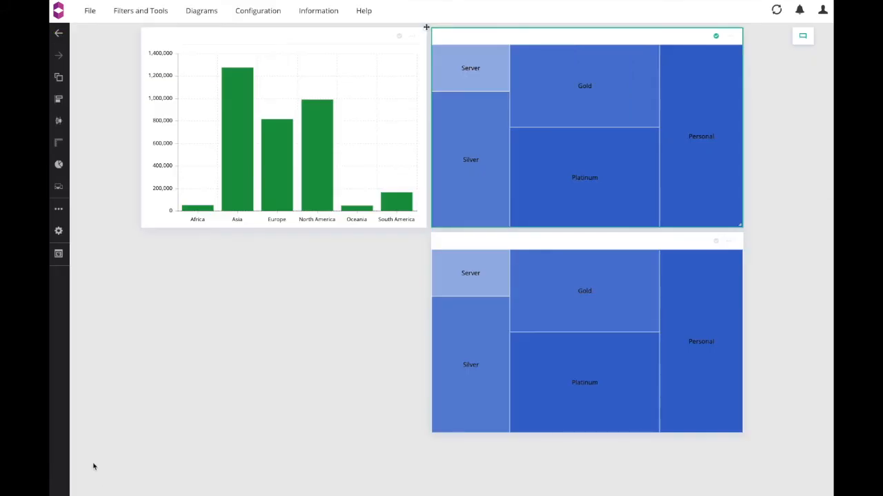
Step: Preview the dashboard, select North America in the column chart, and return to editing
left_click(58, 254)
left_click(293, 172)
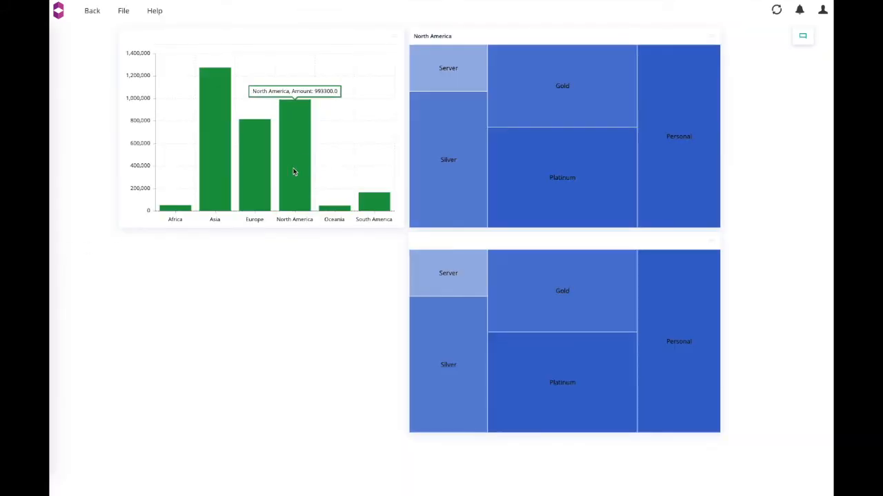
left_click(92, 10)
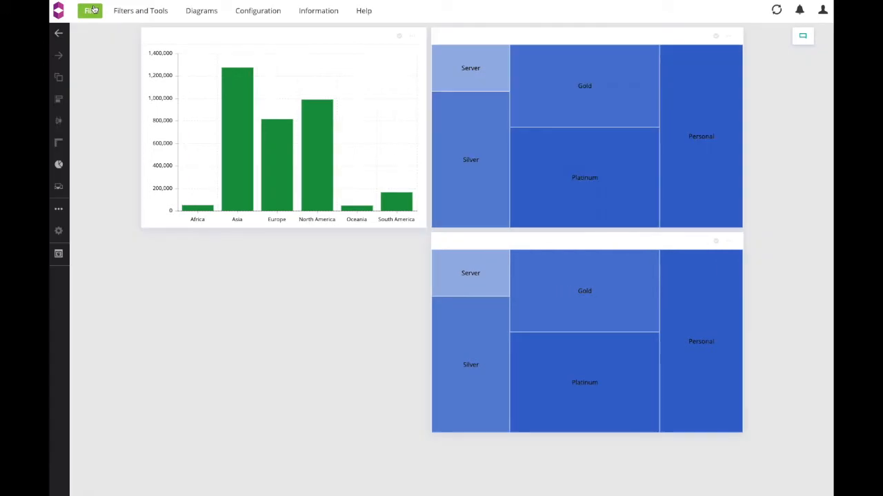
Step: Add a second serial column chart widget below the first one, beside the lower treemap
left_click(200, 10)
left_click_drag(209, 46, 273, 238)
left_click_drag(244, 368, 141, 433)
Step: Configure the lower column chart with the Amount measure and Customers Geography Region on rows, and apply the data
double_click(280, 327)
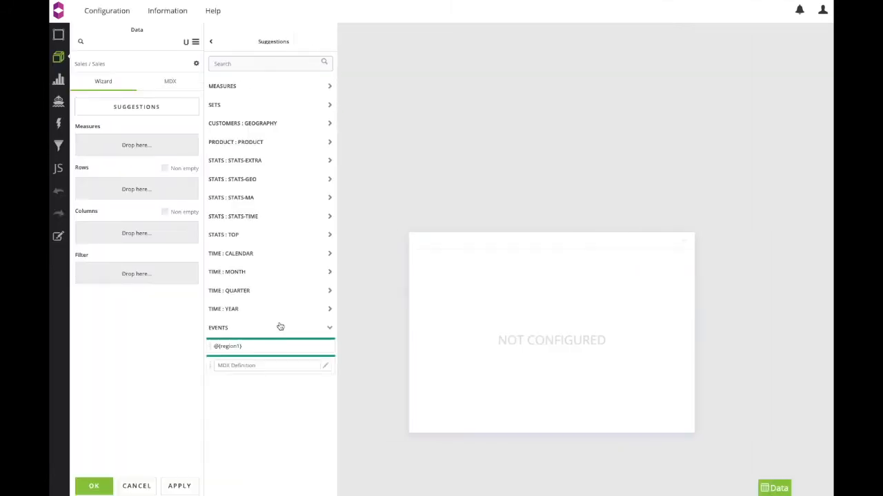
left_click(220, 91)
left_click_drag(222, 104, 165, 155)
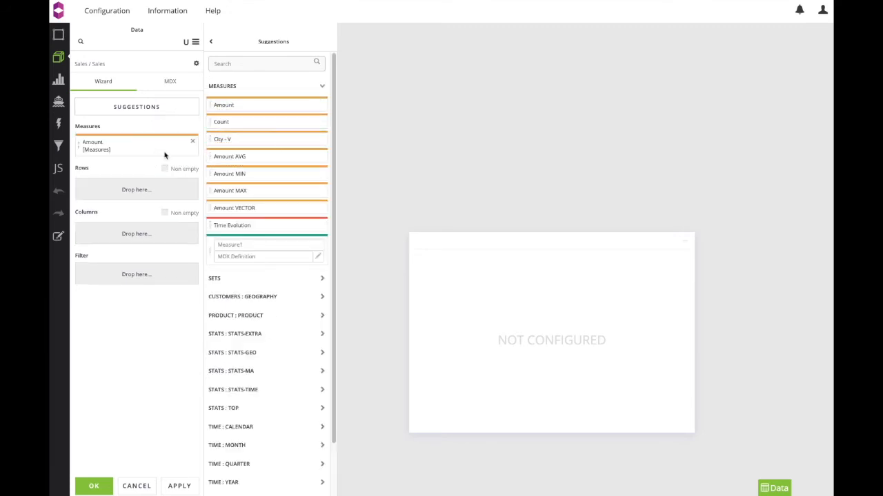
left_click(224, 298)
left_click_drag(236, 350, 112, 192)
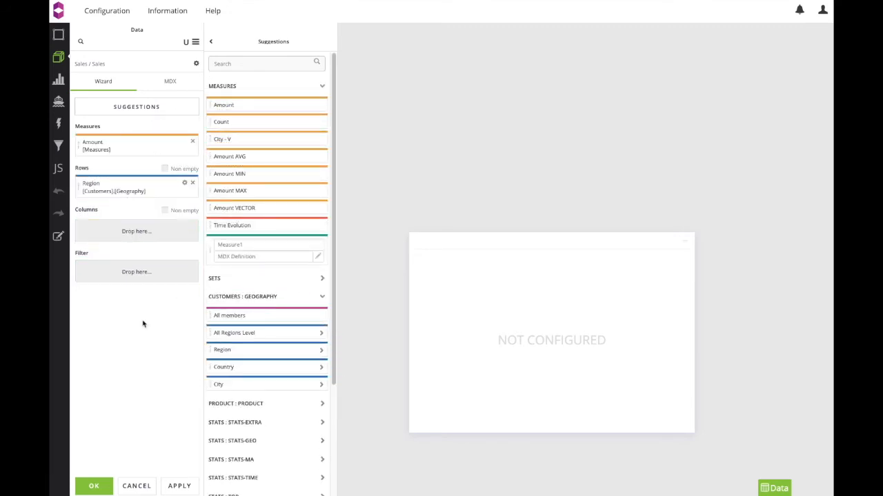
left_click(179, 487)
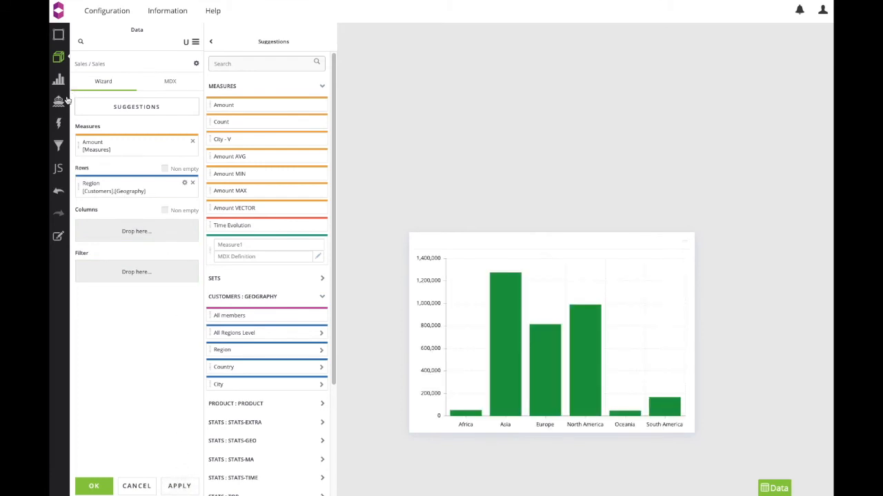
Step: Set the lower column chart's on Selection event to region2
left_click(57, 124)
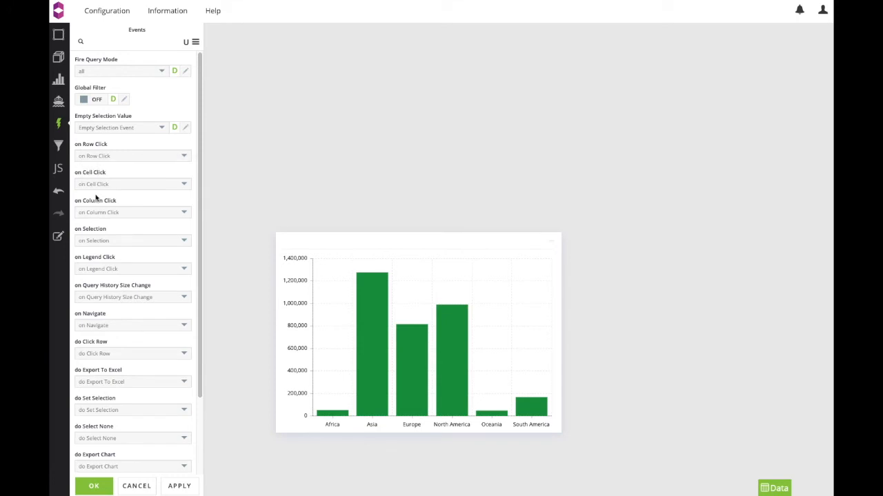
left_click(105, 240)
type("region2")
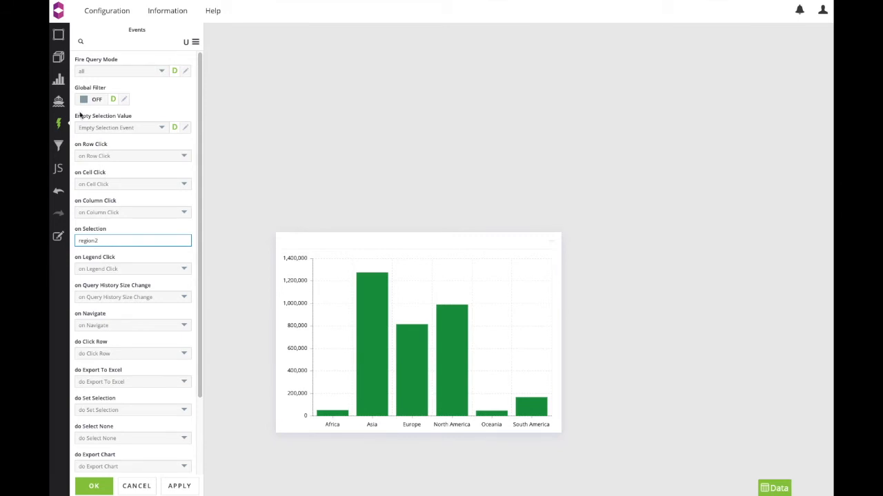
Step: Set the lower column chart's click behavior to Selection, check its selection rendering options, and save the widget
left_click(59, 101)
left_click(92, 71)
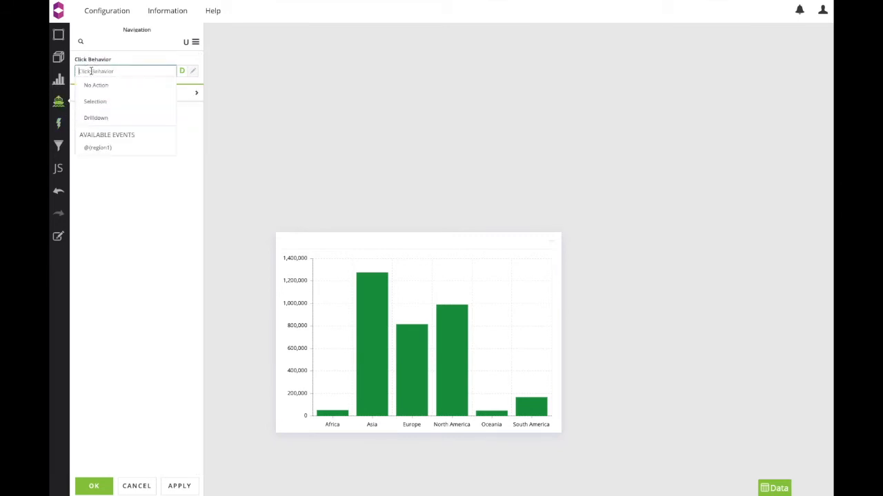
left_click(95, 100)
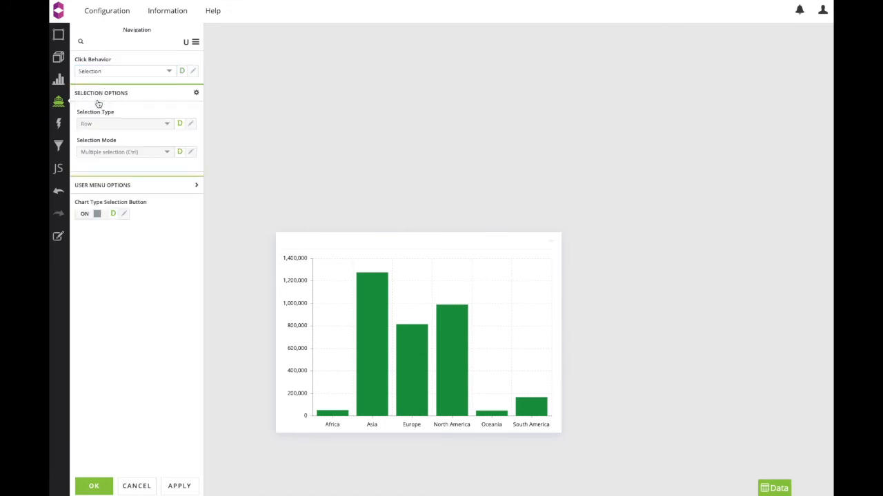
left_click(196, 94)
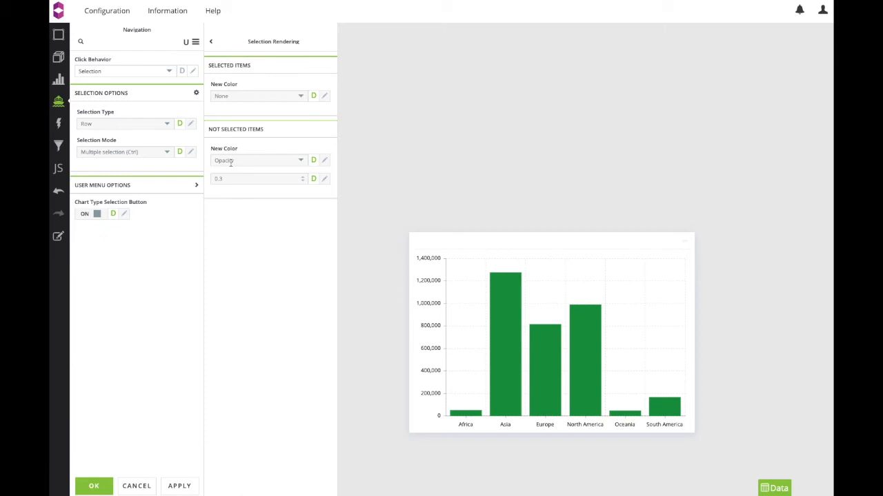
left_click(109, 489)
Step: Open the lower treemap's data settings and add the @{region2} event as its filter
left_click(730, 243)
left_click(746, 249)
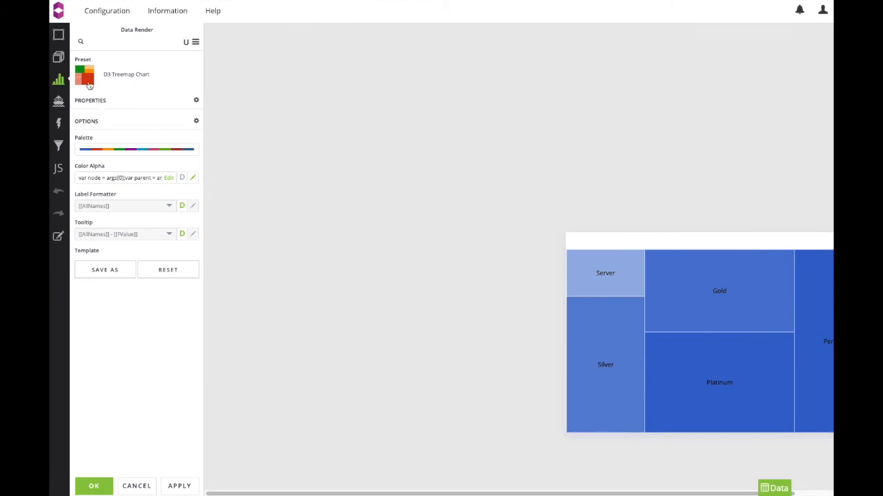
left_click(56, 61)
left_click(148, 273)
left_click_drag(249, 365, 152, 322)
Step: Set the lower treemap's header title to "Sales for @{region2}" and save the widget
left_click(58, 35)
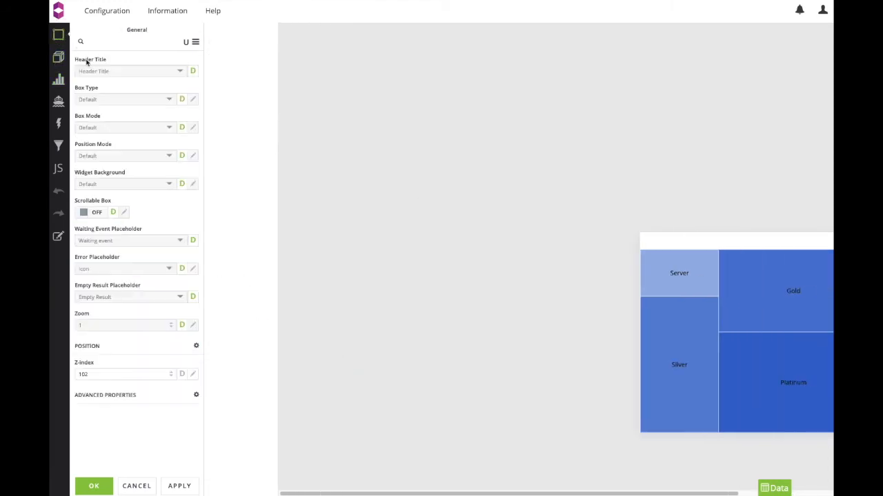
left_click(96, 69)
left_click_drag(102, 112, 100, 72)
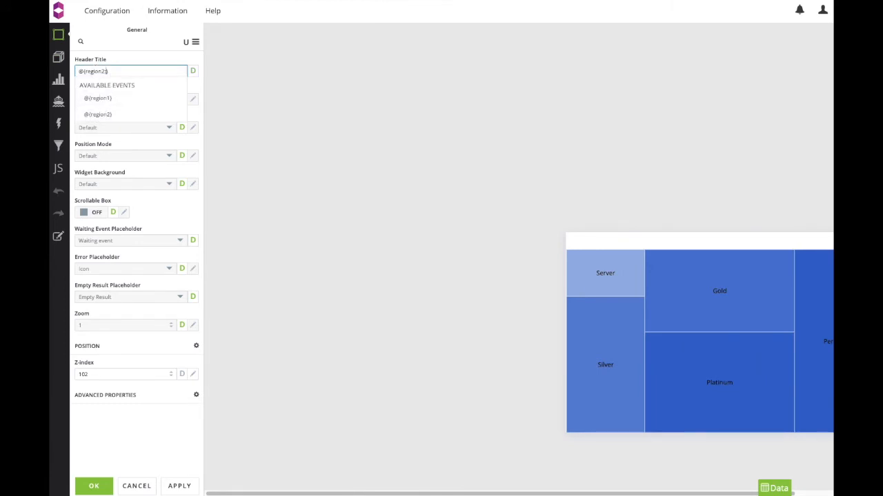
type("Sales for")
left_click(97, 114)
left_click(103, 485)
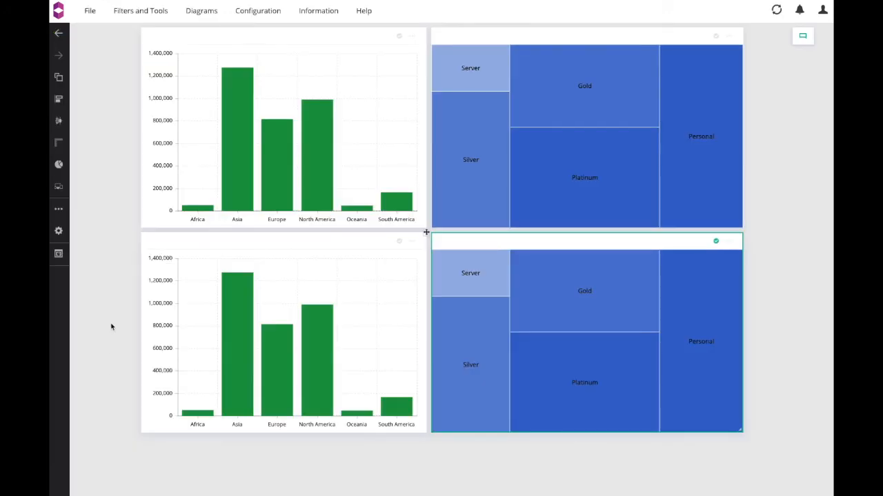
Step: Preview the dashboard and select North America, Europe and Asia in the lower column chart
left_click(59, 256)
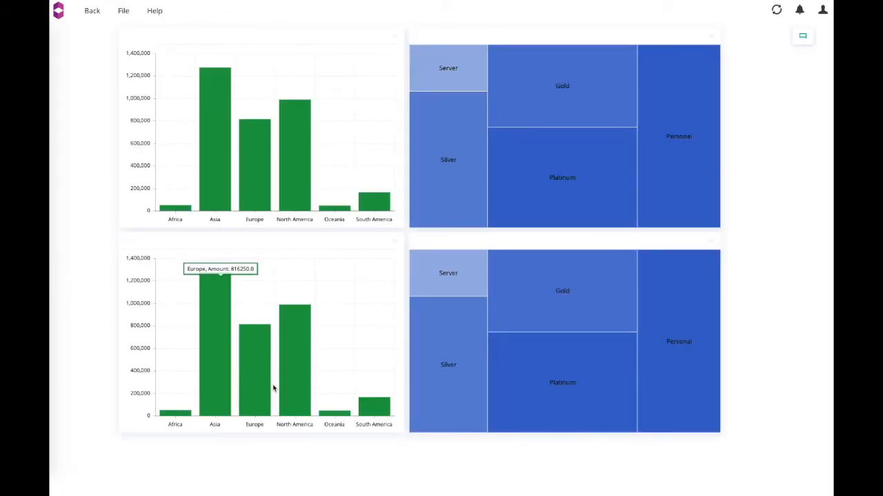
left_click(294, 363)
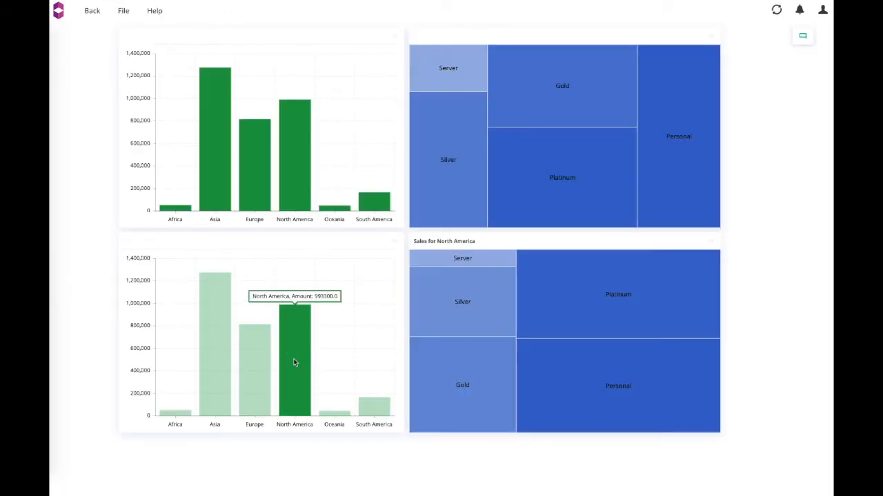
left_click(255, 380)
left_click(221, 372)
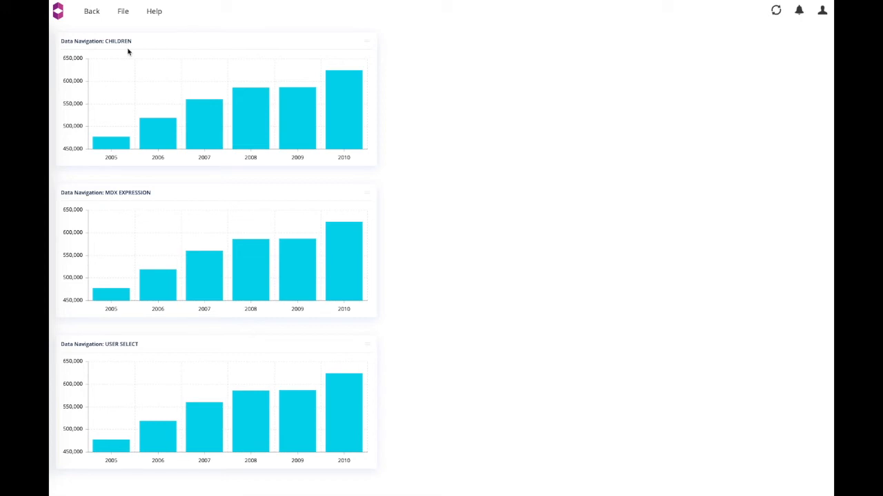
Step: Drill down in the Data Navigation: CHILDREN chart into 2008 and Q3 2008
left_click(244, 126)
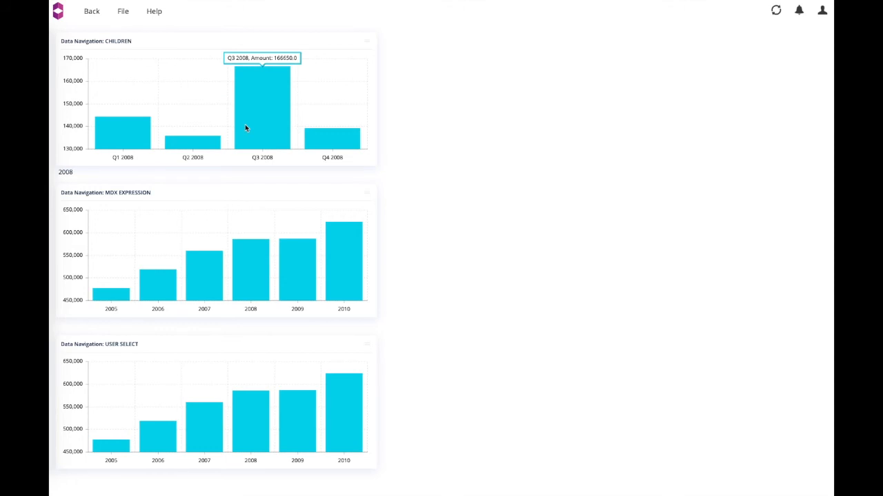
left_click(253, 121)
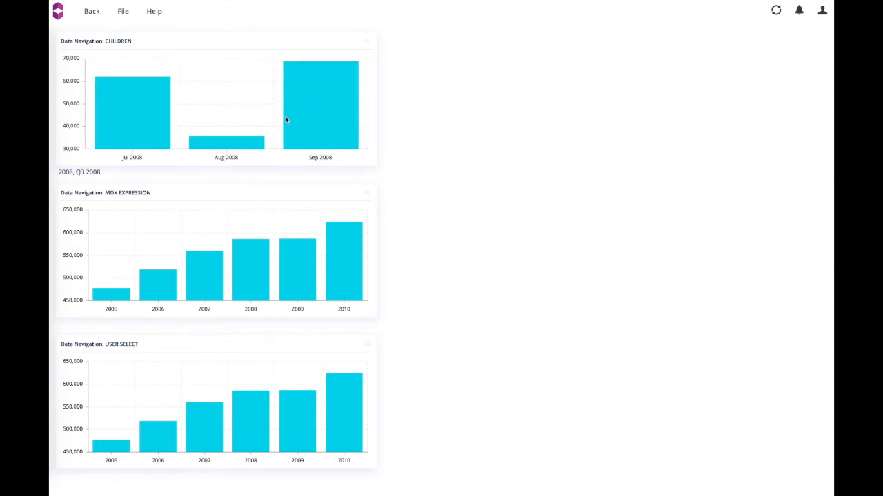
Step: Drill the Data Navigation: CHILDREN chart into Sep 2008 and the MDX EXPRESSION chart into 2008 and Europe
left_click(330, 118)
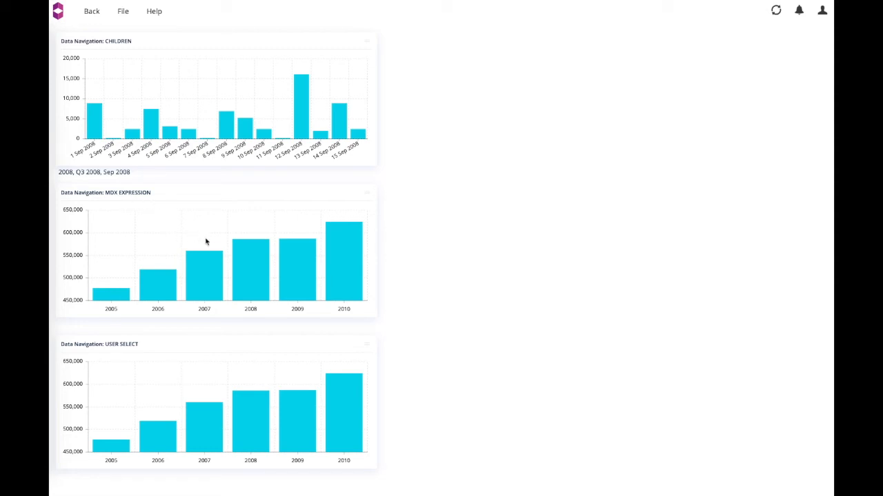
left_click(248, 275)
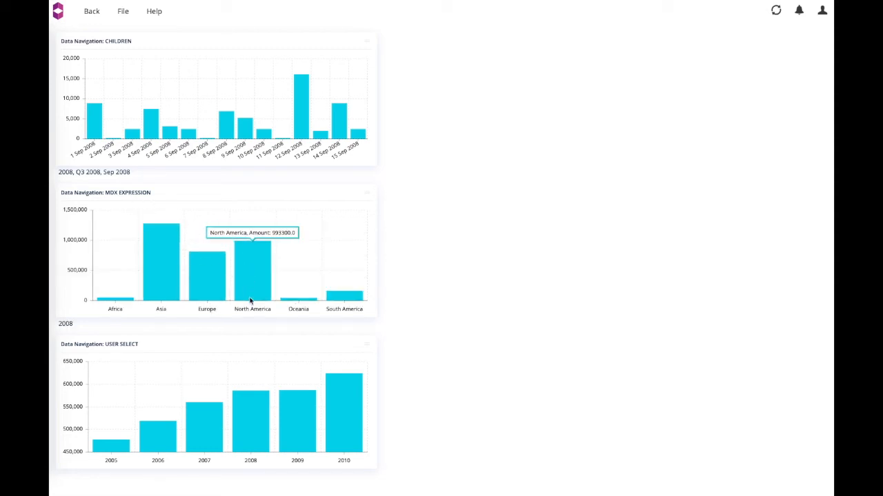
left_click(207, 290)
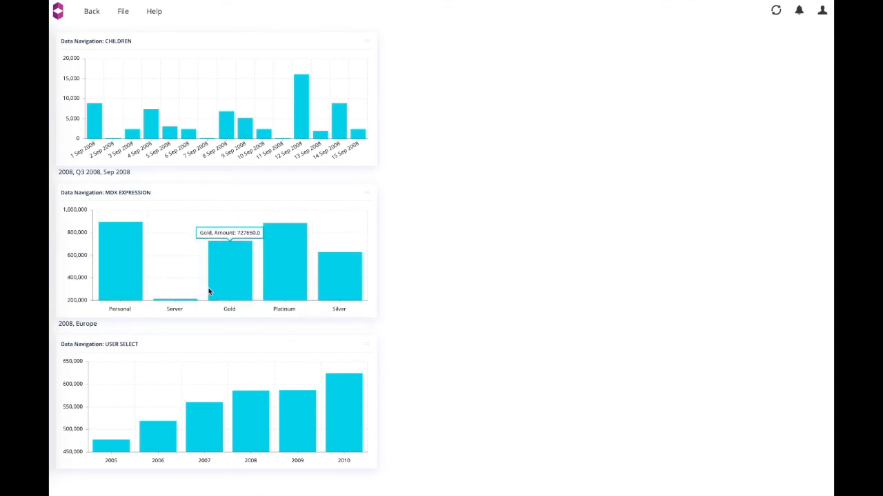
Step: Drill down in the Data Navigation: USER SELECT chart from 2010 by Month, and further into Sep
left_click(343, 386)
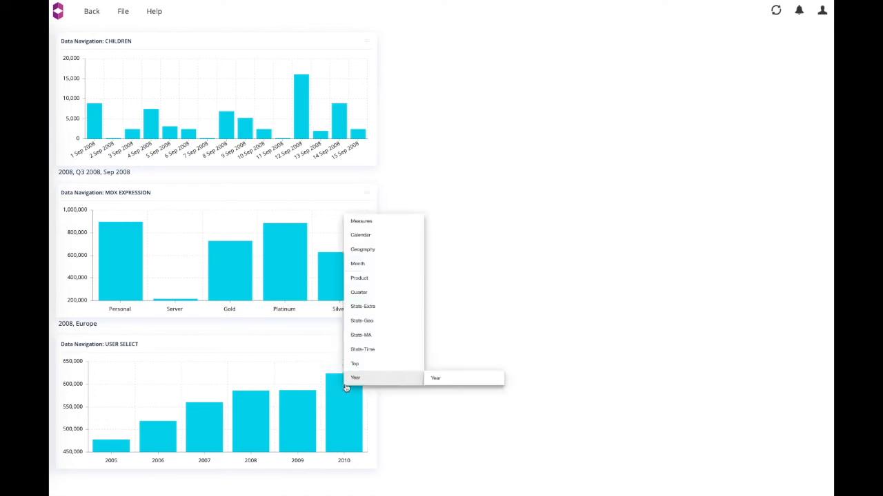
left_click(389, 266)
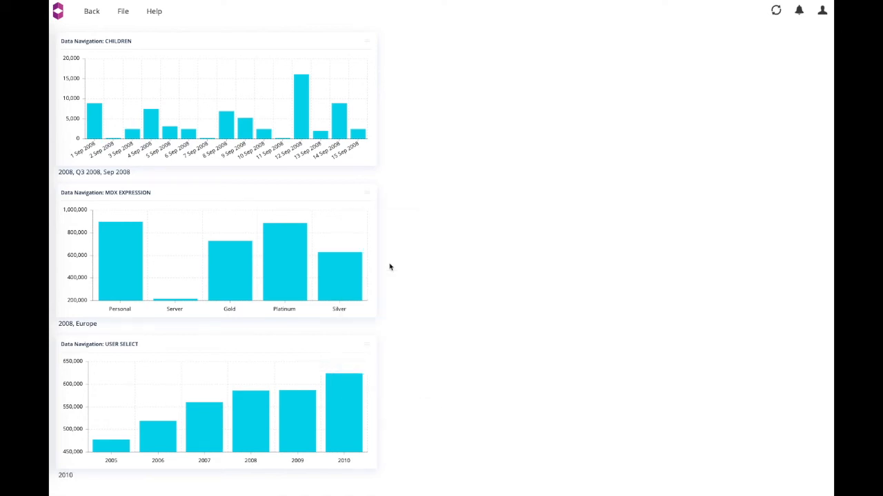
left_click(287, 407)
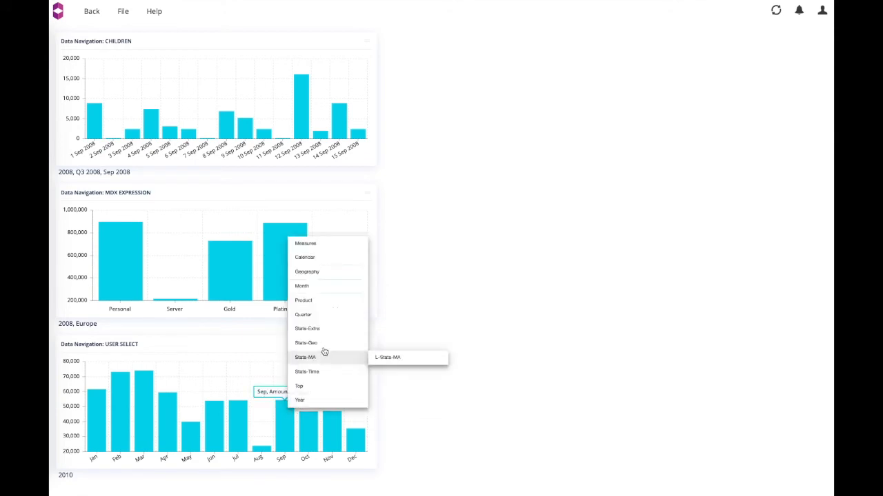
mouse_move(337, 275)
left_click(391, 301)
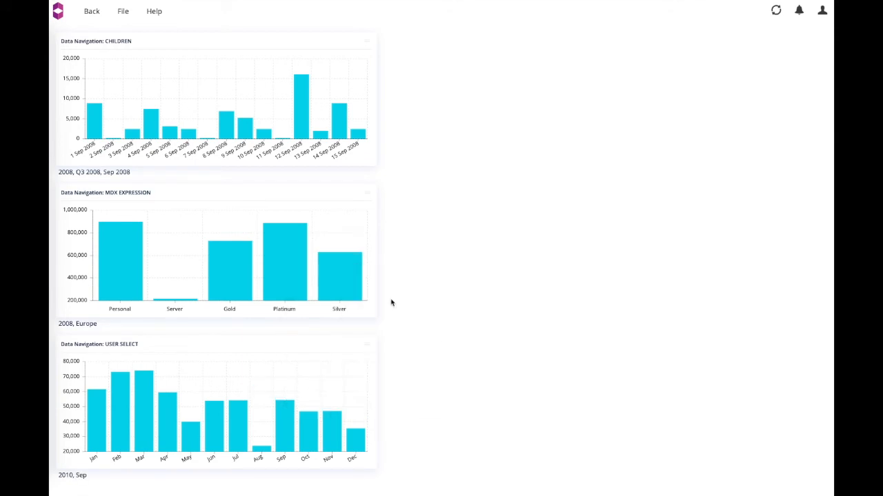
mouse_move(364, 433)
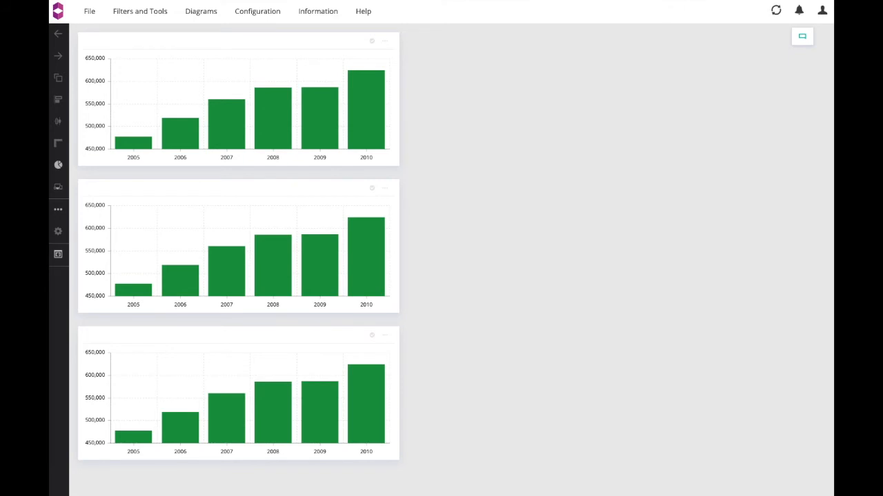
Step: Open the first column chart for editing and examine the Time : Calendar levels suggested in its data settings
left_click(385, 41)
left_click(412, 48)
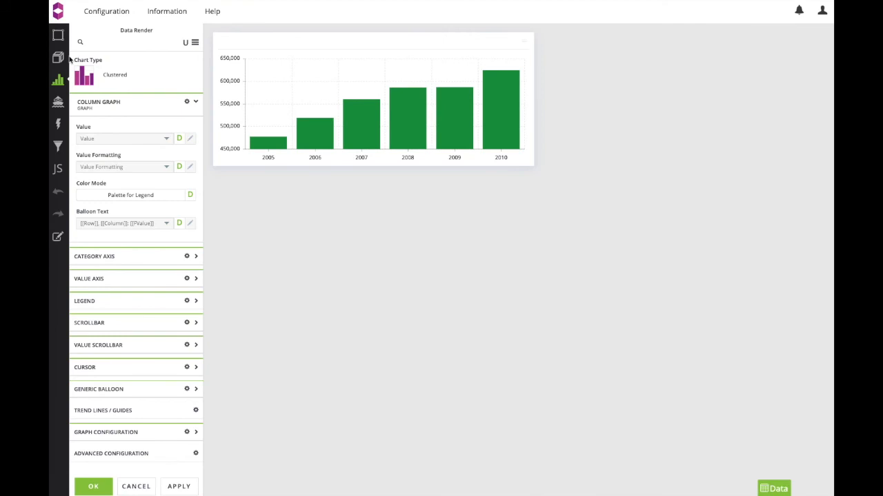
left_click(59, 58)
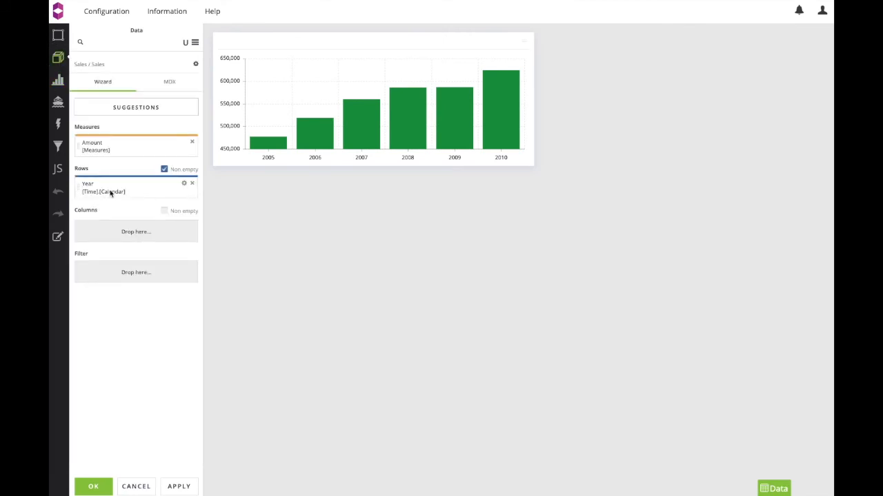
left_click(125, 109)
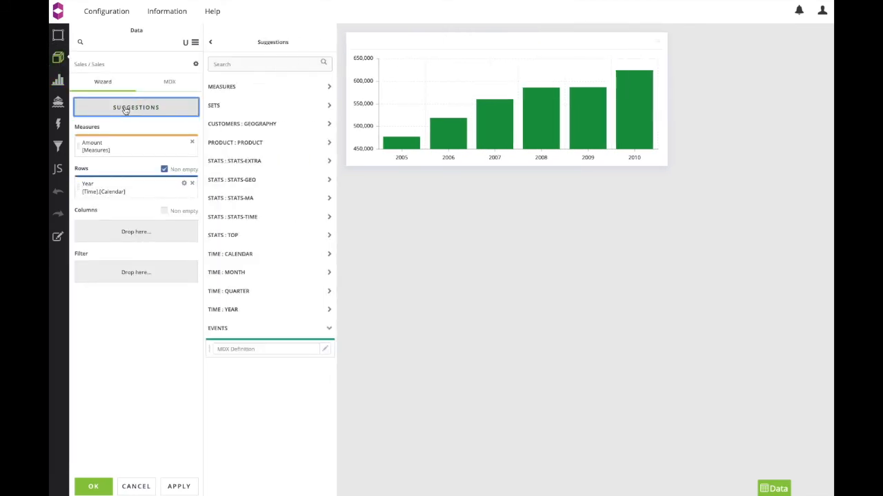
left_click(251, 255)
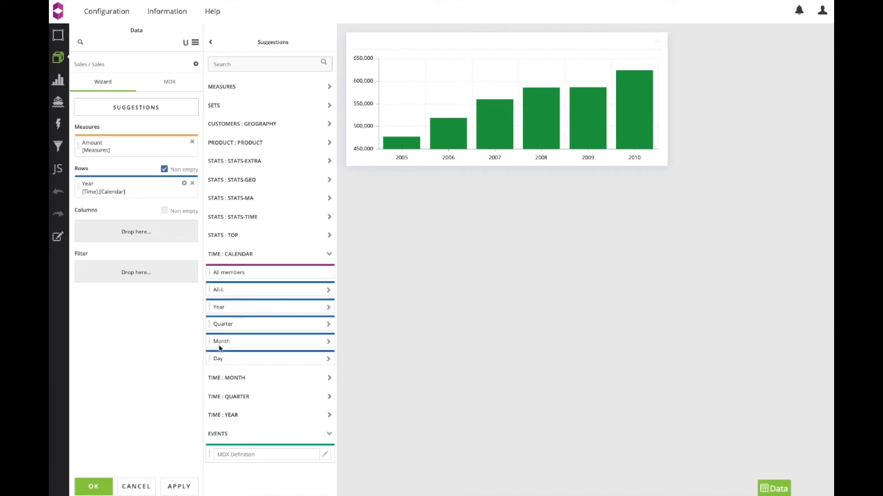
Step: Set the first chart's click behavior to Drilldown with the children drilldown strategy, and save the widget
left_click(61, 103)
left_click(94, 72)
left_click(101, 121)
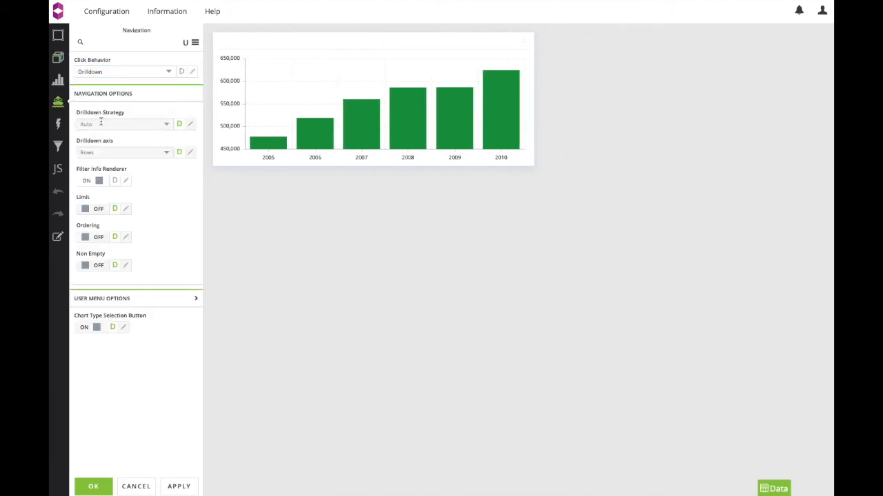
left_click(101, 123)
left_click(100, 152)
left_click(94, 486)
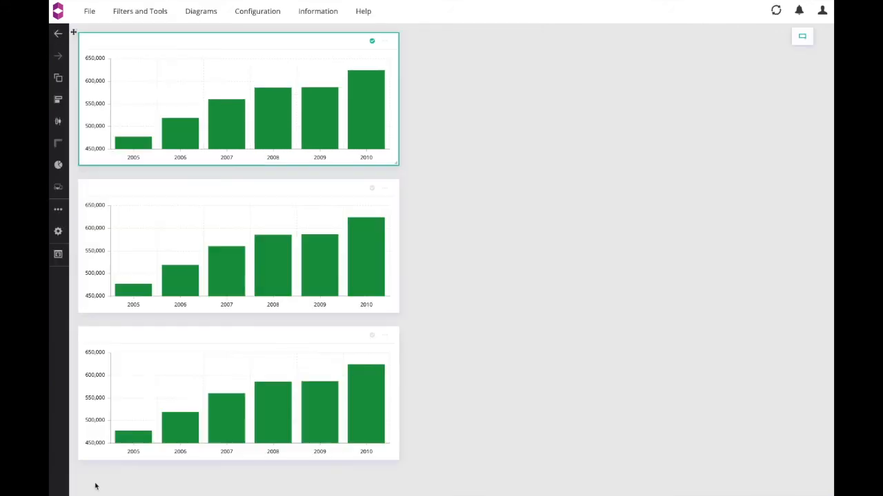
Step: Test the first chart's drilldown by going into 2007 and Q2 2007
left_click(218, 138)
left_click(233, 135)
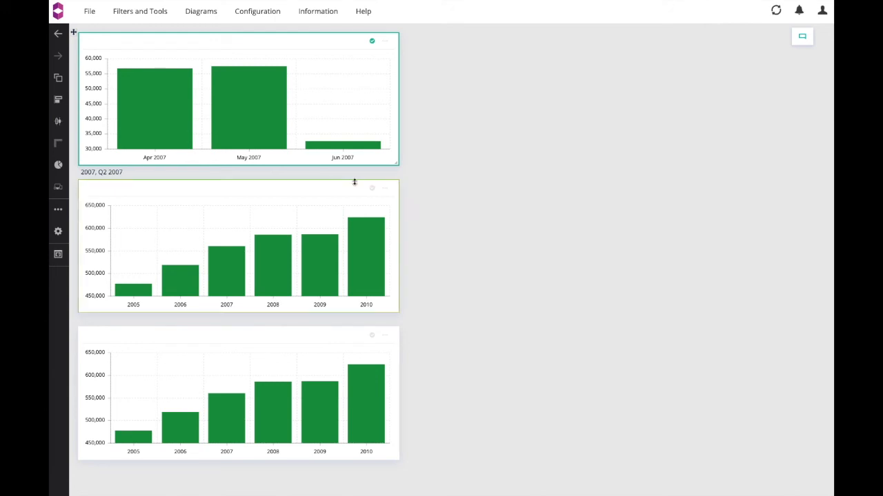
left_click(433, 211)
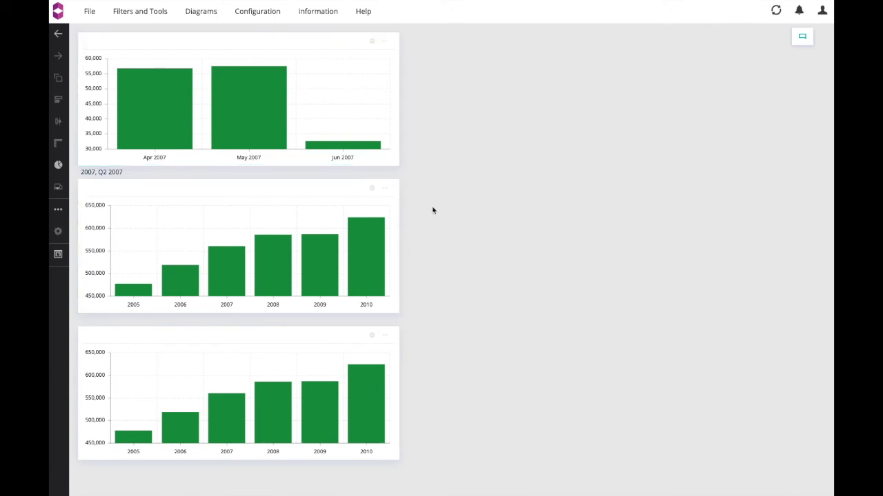
Step: Edit the middle chart's navigation, setting the click behavior to Drilldown and the drilldown strategy to mdxExpression
left_click(384, 187)
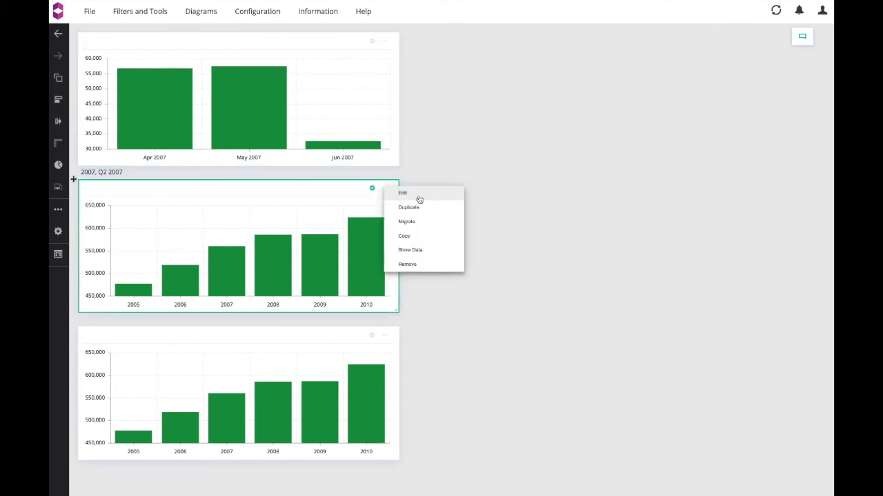
left_click(403, 193)
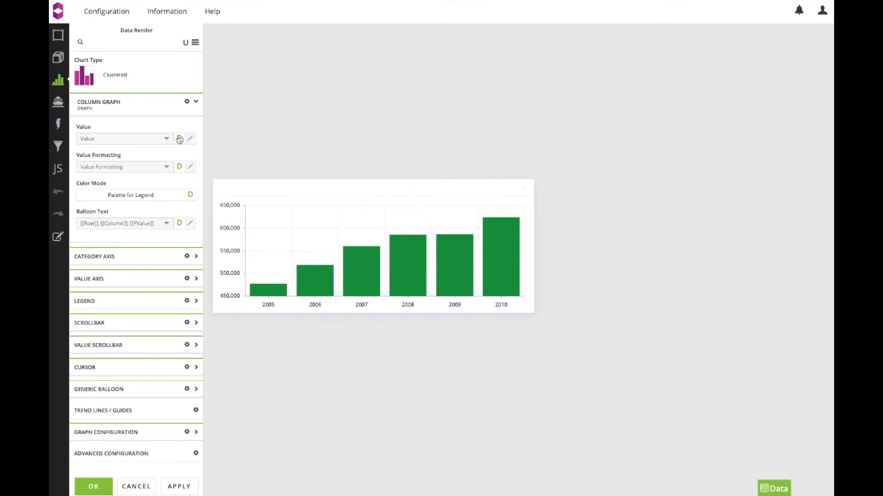
left_click(59, 103)
left_click(93, 72)
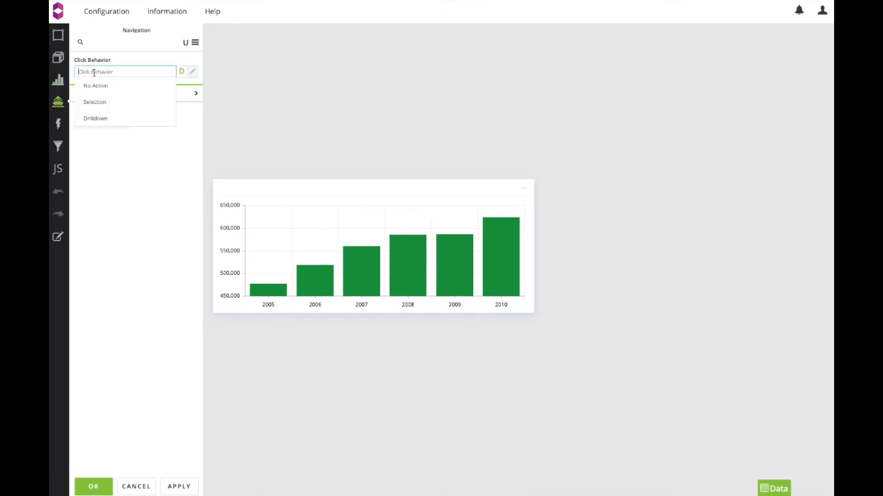
left_click(103, 115)
left_click(113, 124)
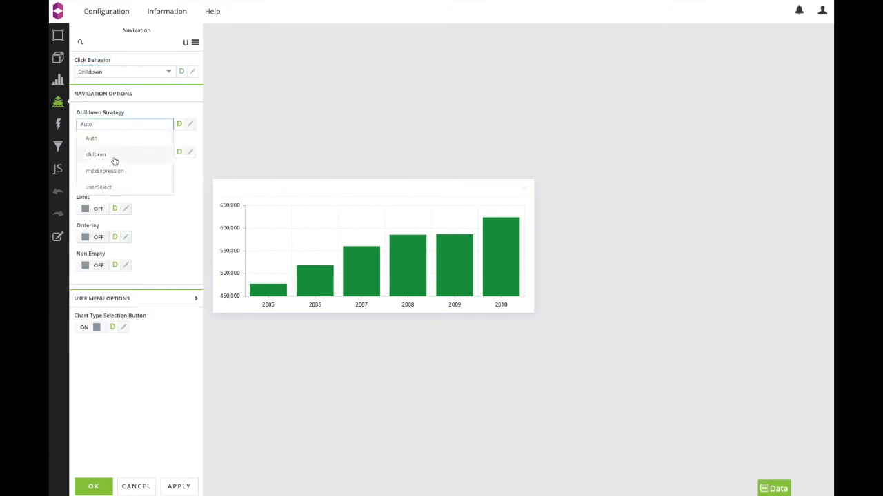
left_click(114, 169)
Step: Replace the default MDX expression with the opening condition "IIF( $member.hierarchy is [Time].[Calendar]"
left_click(165, 181)
left_click_drag(326, 191, 254, 158)
key("BackSpace")
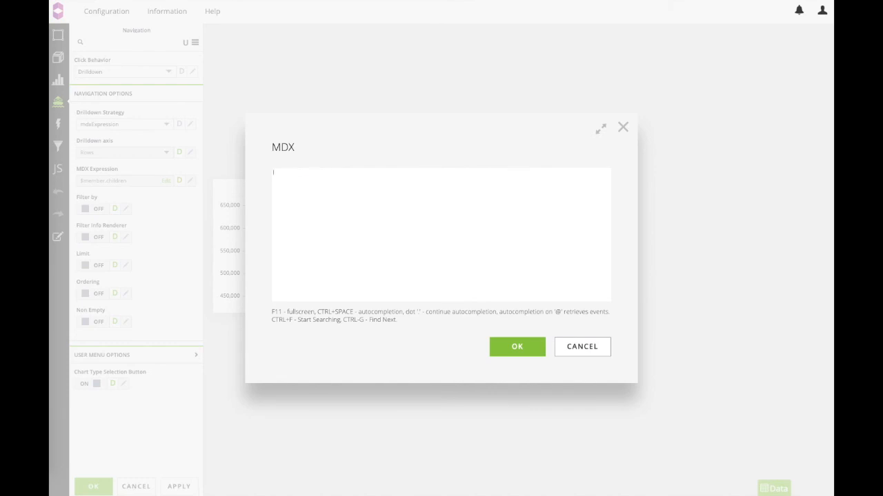
type("IIF( $member.h")
key("Down")
key("Down")
key("Down")
key("Down")
key("Return")
type("is [M")
key("ctrl+space")
key("Down")
key("Down")
key("Down")
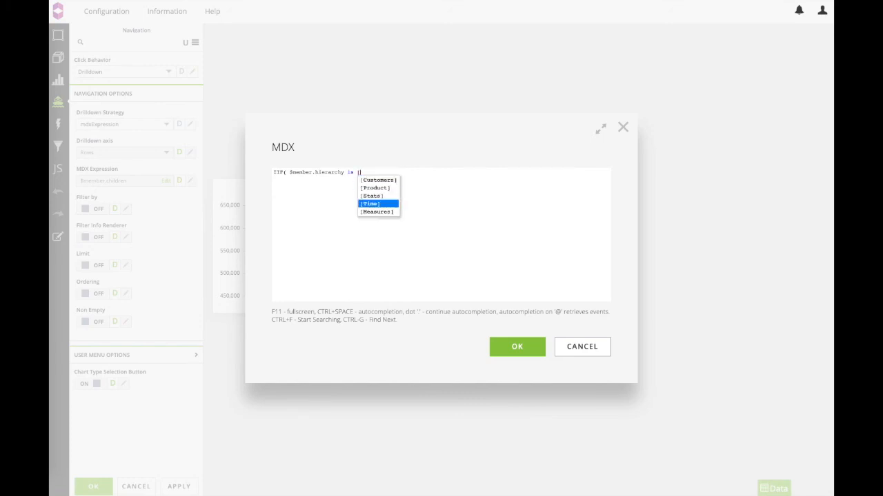
key("Return")
type(".[")
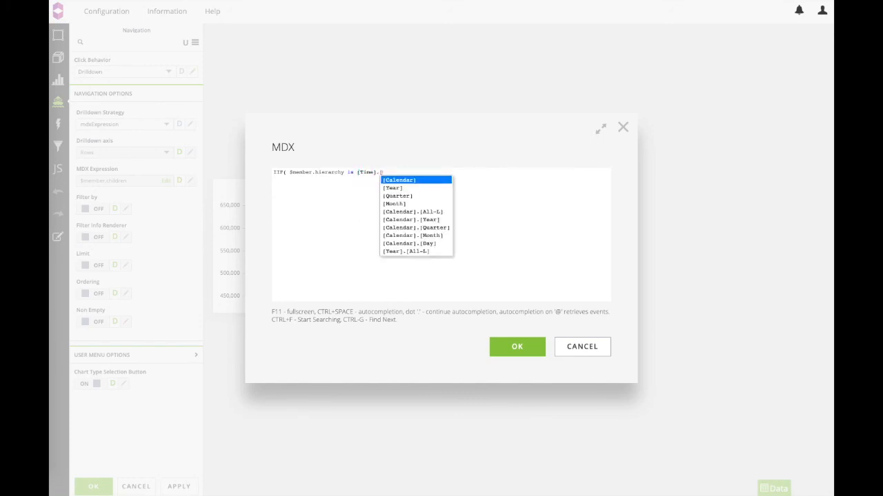
key("Return")
Step: Add [Customers].[Geography].[Region] as the result returned for the calendar condition in the MDX expression
type(",[C")
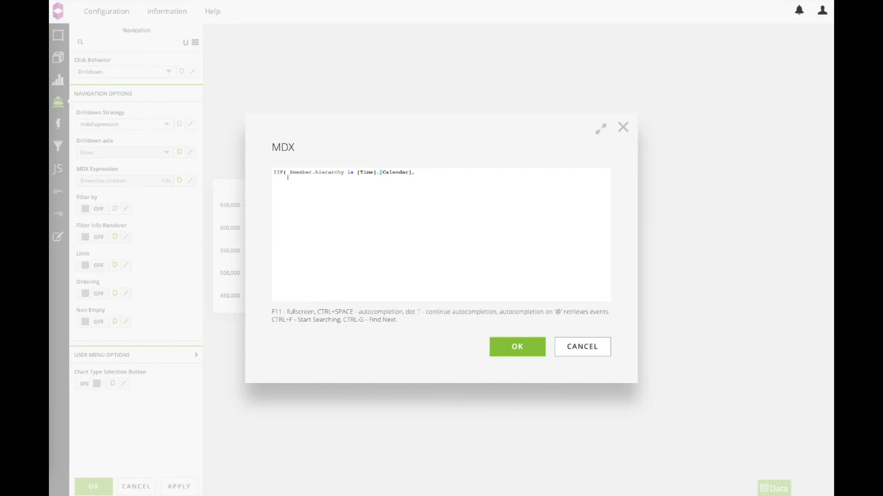
key("ctrl+space")
key("Down")
key("Return")
type(".[")
key("Down")
key("Down")
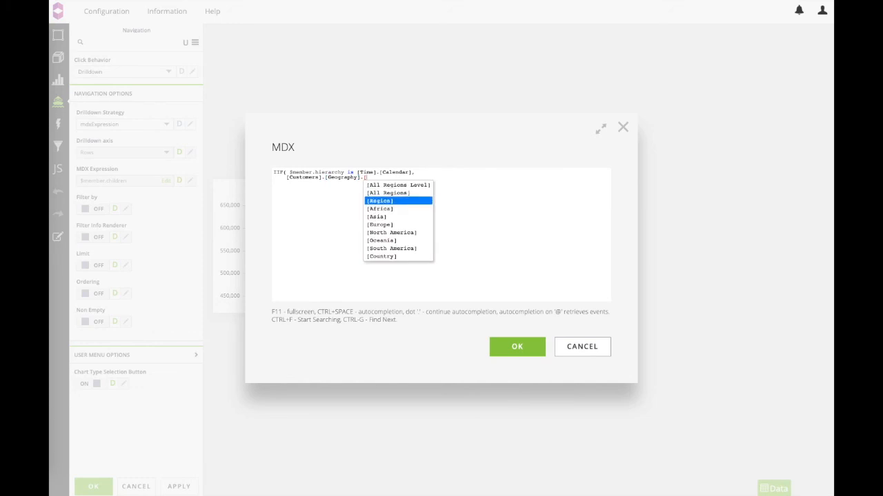
key("Return")
type(",")
key("Return")
Step: Add the nested condition "IIF( $member.hierarchy is [Customers].[Geography]" as the expression's alternative branch
type("IIF( $mem")
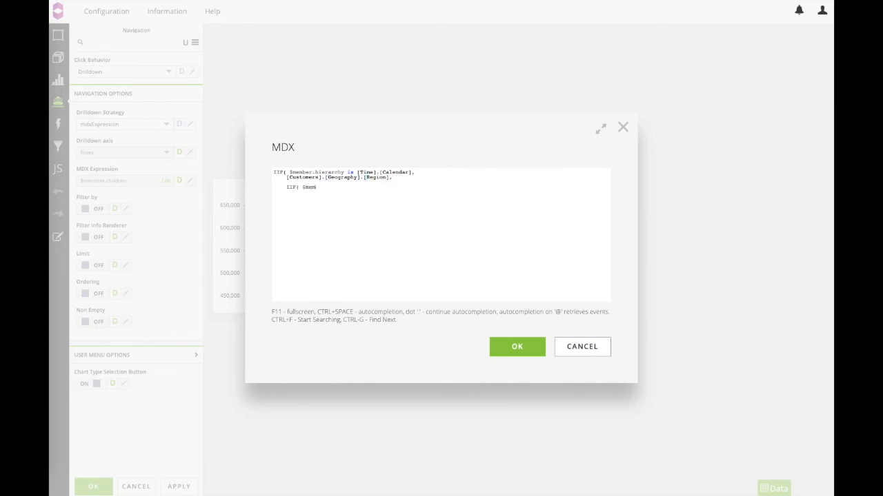
type("ber.h")
key("Down")
key("Down")
key("Down")
key("Down")
key("Down")
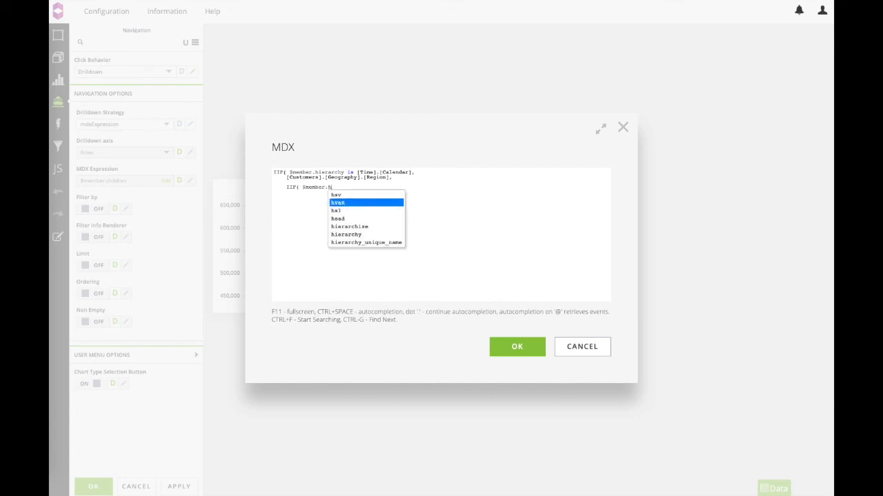
key("Return")
type("is [")
key("ctrl+space")
key("Return")
type(".")
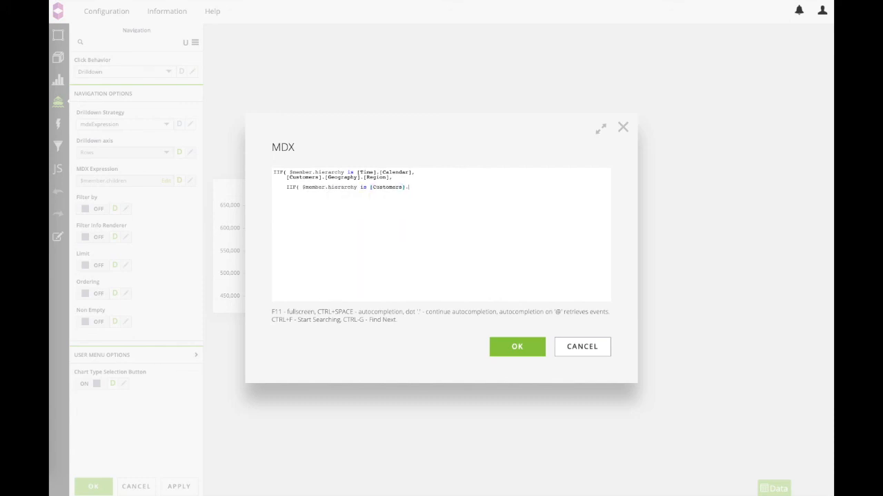
key("Return")
Step: Add [Product].[Product].[Article] as the result of the nested geography condition
type(",[Pro")
key("ctrl+space")
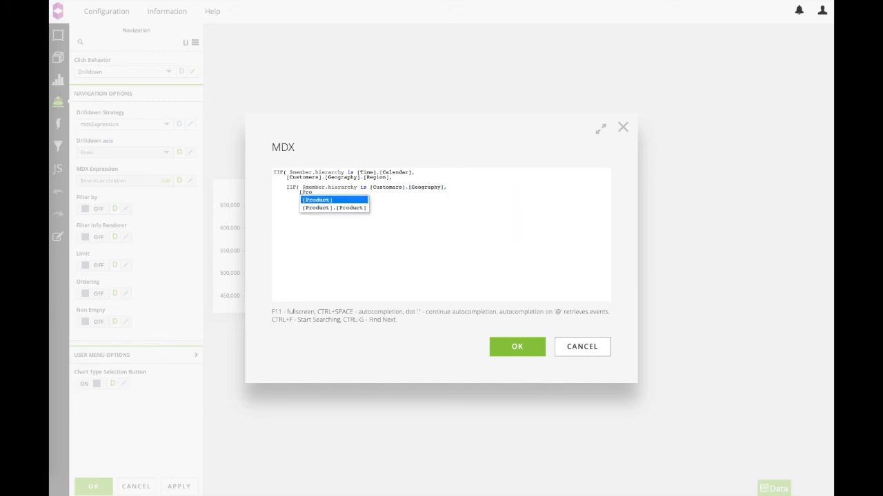
key("Down")
key("Return")
type(".")
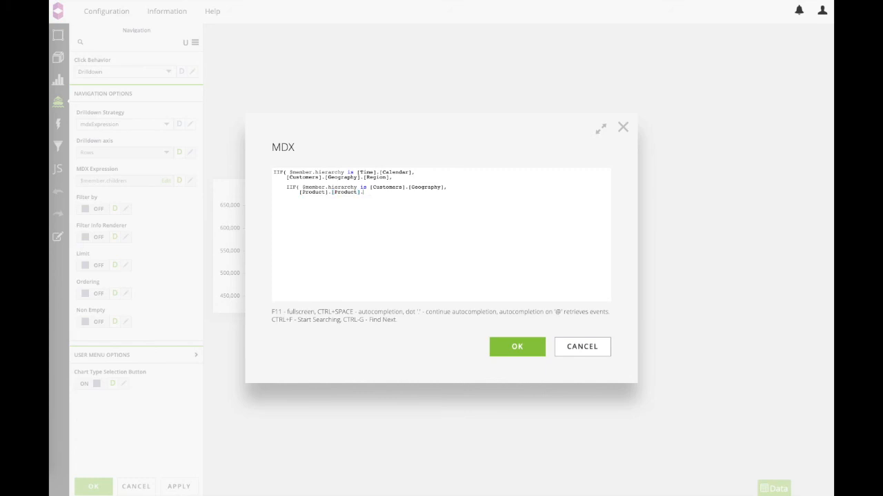
key("Down")
key("Down")
key("Down")
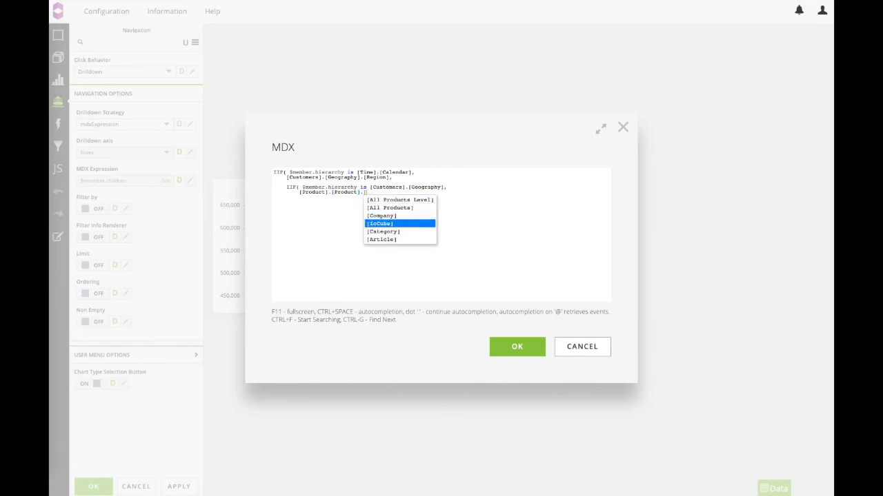
key("Return")
type(",")
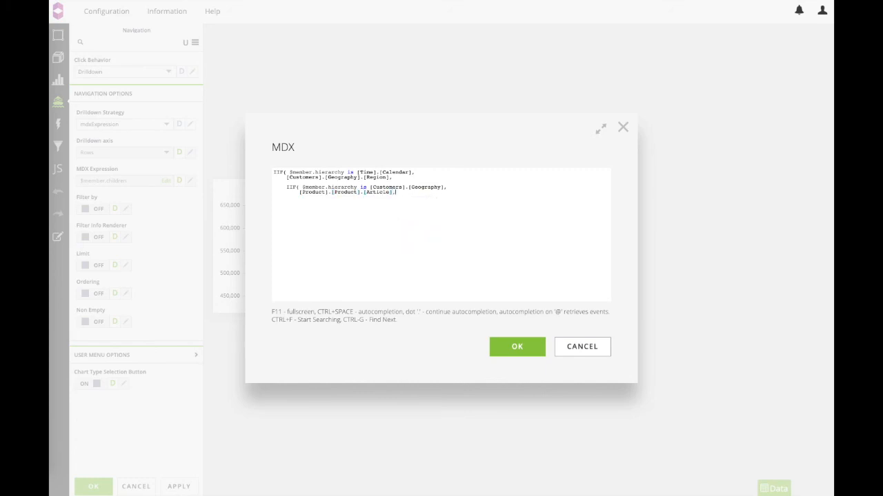
Step: Finish the MDX expression with ic3drilldownstop as the final fallback, close it, and save the expression and the widget
type("ic")
key("ctrl+space")
type("3drilldownstop")
key("Return")
key("Return")
key("Return")
type(")")
left_click(517, 347)
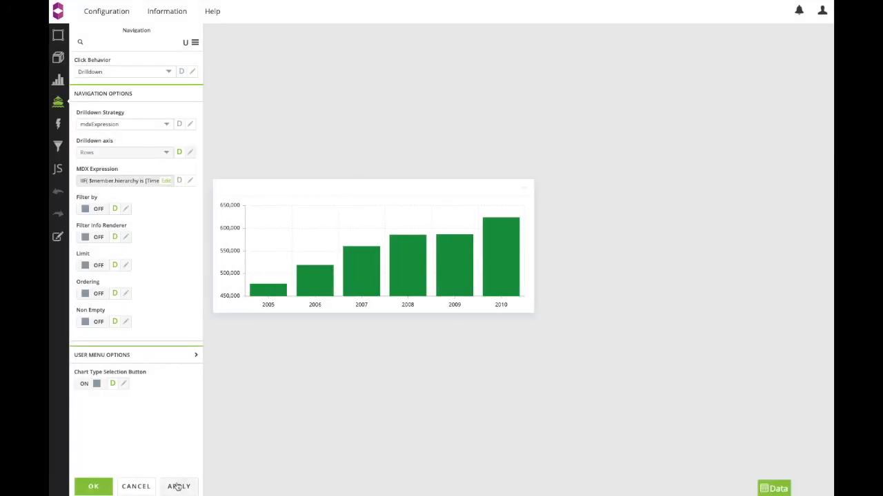
left_click(93, 486)
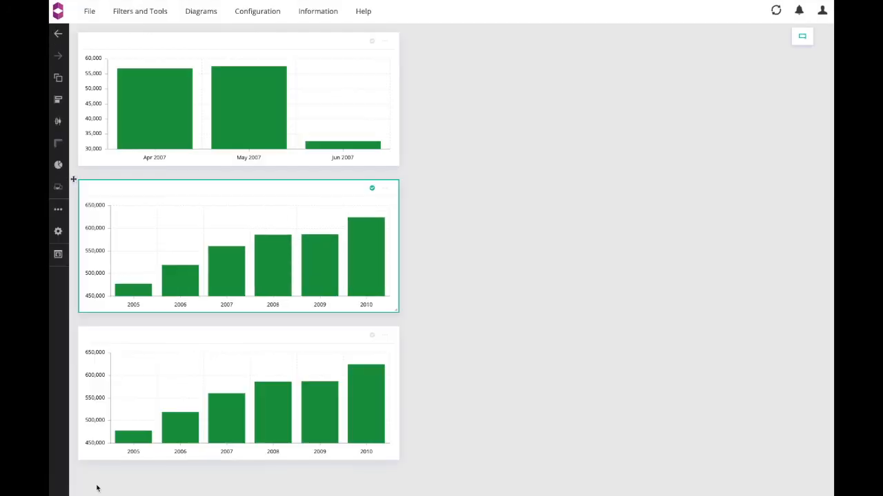
Step: Test the middle chart's drilldown by going into 2009 and the North America region
left_click(321, 267)
left_click(276, 279)
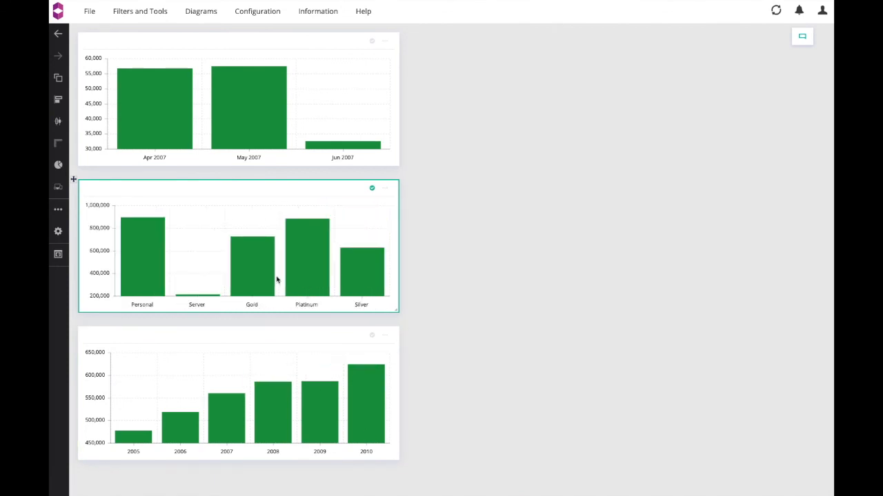
Step: Open the bottom chart's widget for editing and set its navigation click behavior to Drilldown
left_click(385, 337)
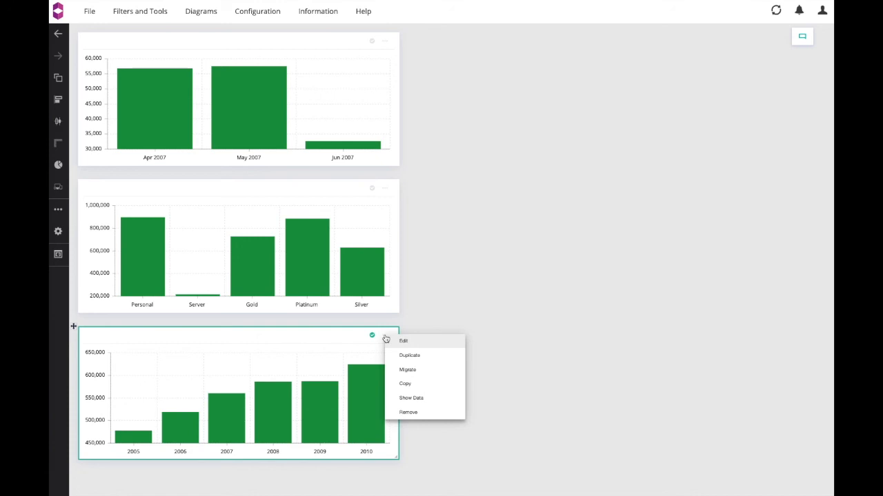
left_click(419, 343)
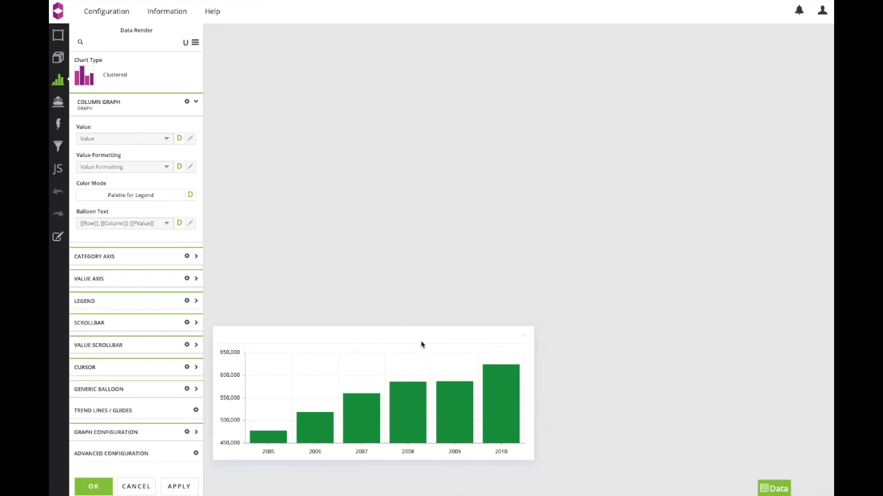
left_click(59, 105)
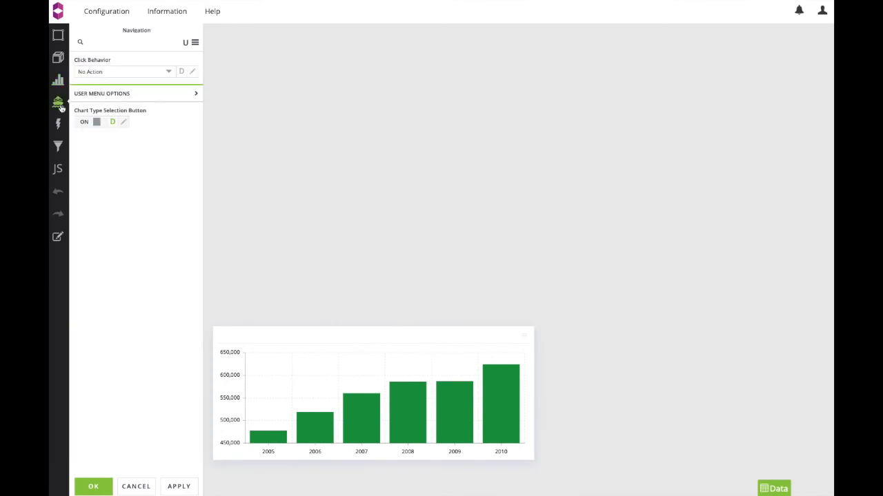
left_click(91, 72)
left_click(101, 103)
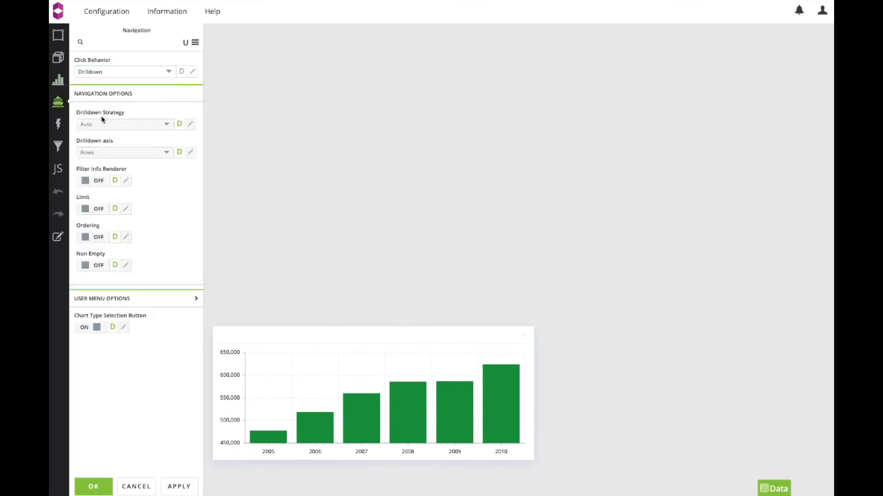
Step: Set the drilldown strategy to userSelect, turn on the Filter Info Renderer, and save the widget
left_click(102, 123)
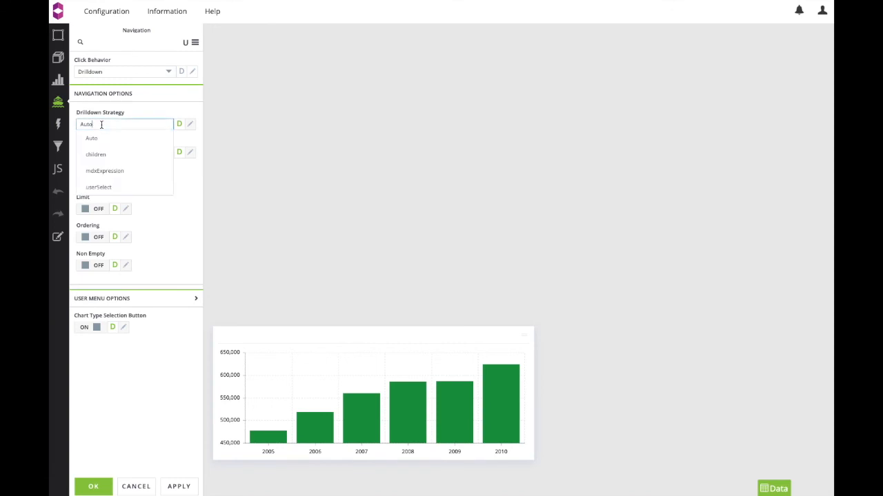
left_click(106, 184)
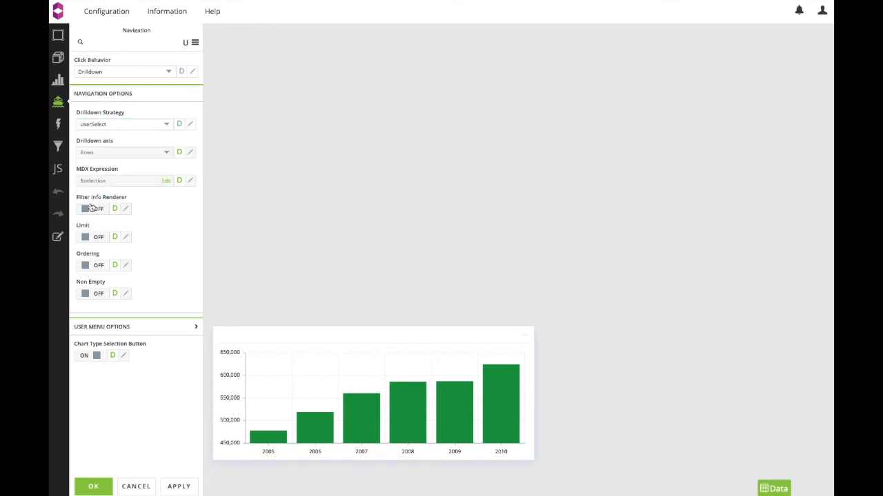
left_click(94, 209)
left_click(94, 486)
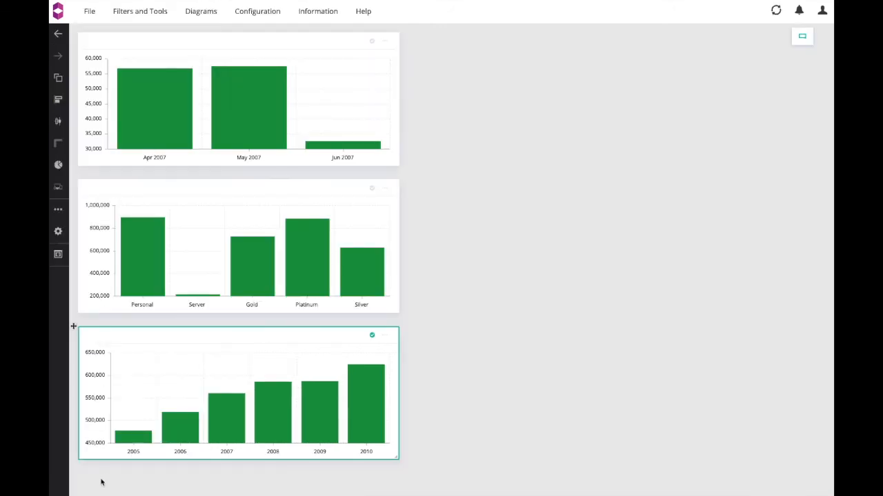
Step: Test the bottom chart's drilldown by breaking 2007 down by Product Article, and its Gold column by Geography
left_click(231, 410)
mouse_move(262, 301)
left_click(326, 334)
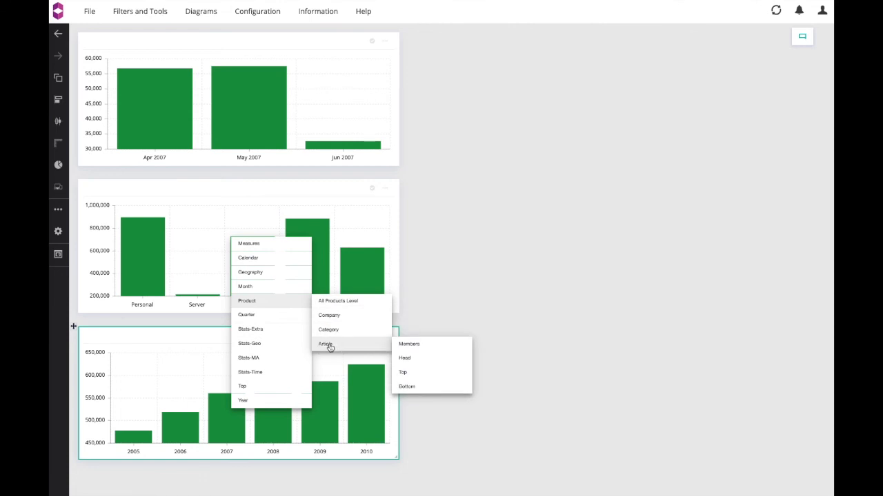
left_click(256, 412)
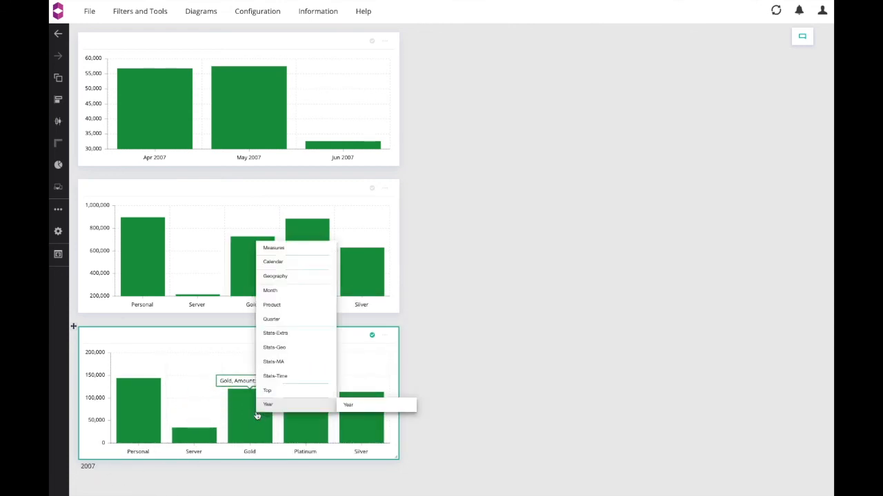
mouse_move(318, 280)
left_click(350, 290)
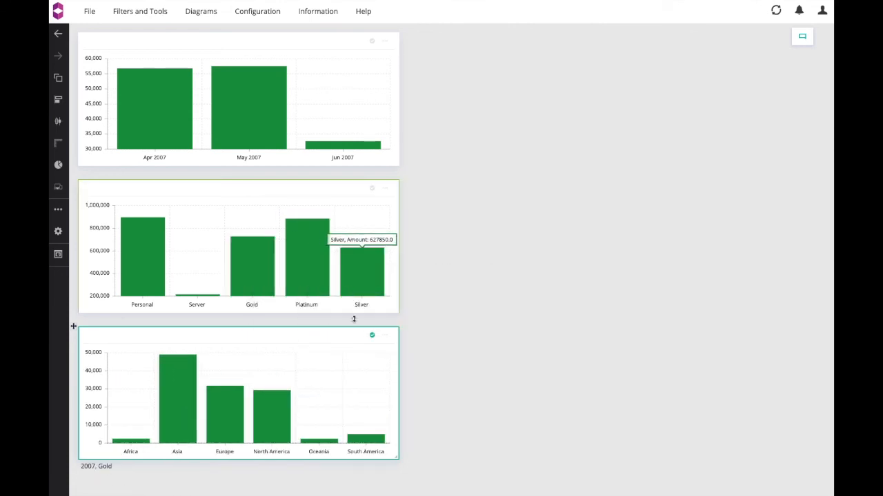